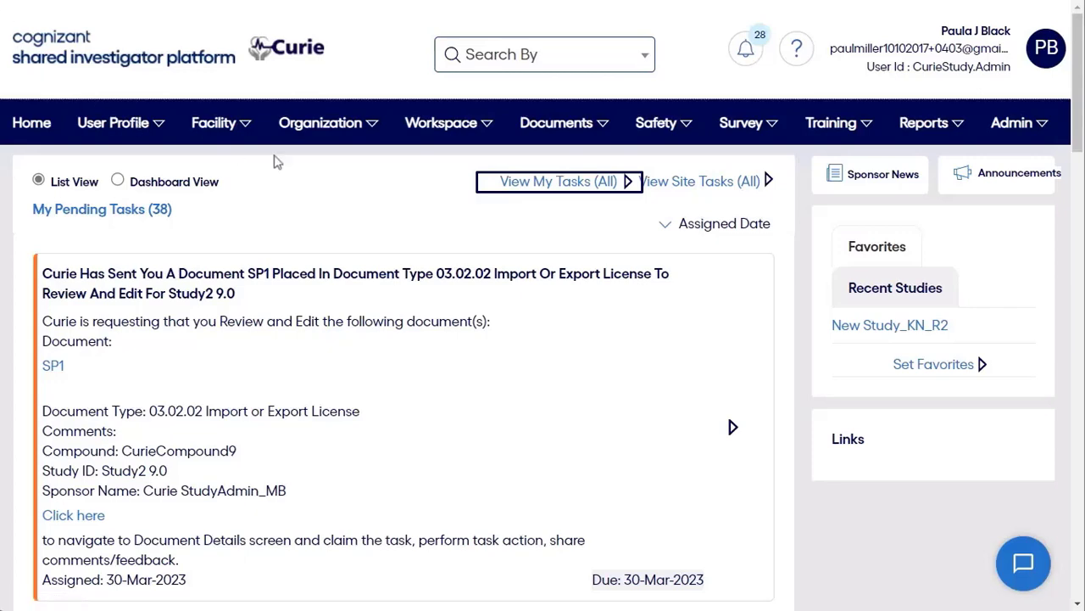
# Step: Show all my tasks with View My Tasks (All) and scroll through the Pending Tasks table
pyautogui.click(568, 183)
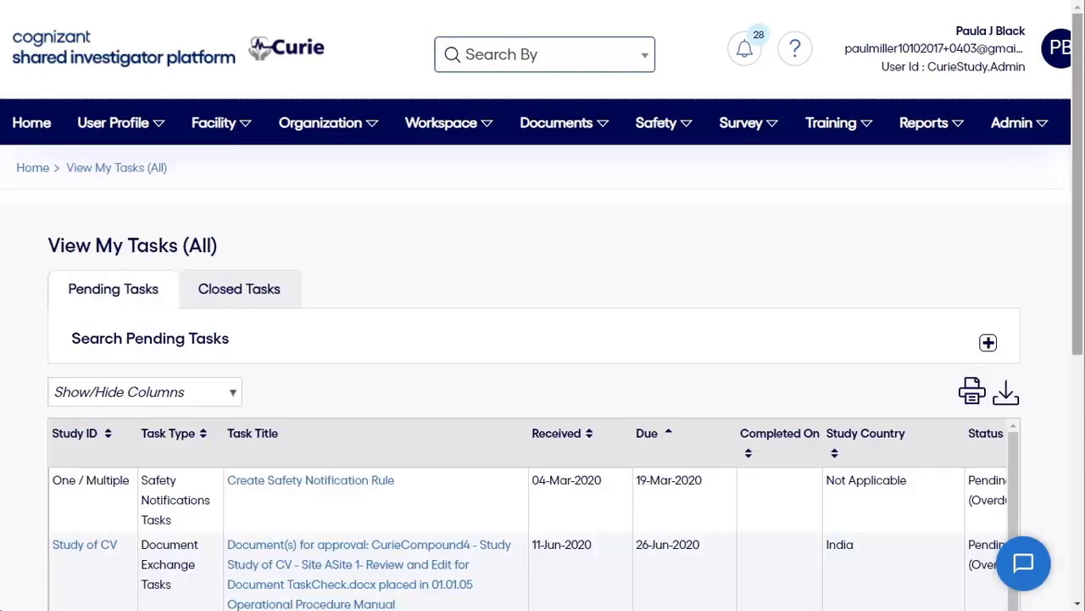
pyautogui.moveTo(1079, 230); pyautogui.dragTo(1079, 411)
pyautogui.moveTo(1013, 273); pyautogui.dragTo(1020, 379)
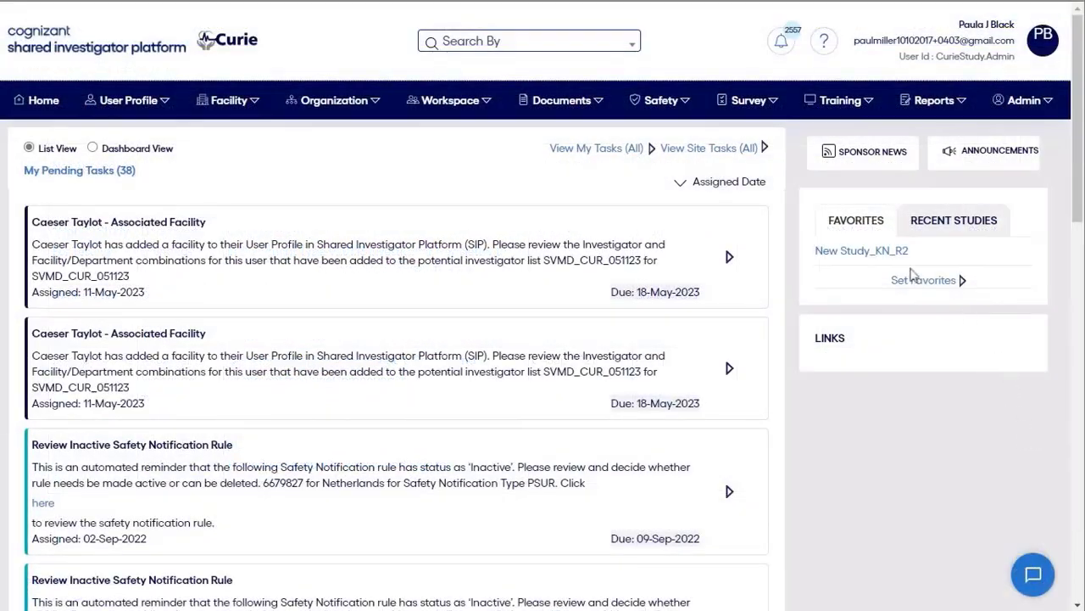
# Step: Generate a site user's CV as a PDF from User Profile > Pull CV and scroll through it
pyautogui.click(128, 102)
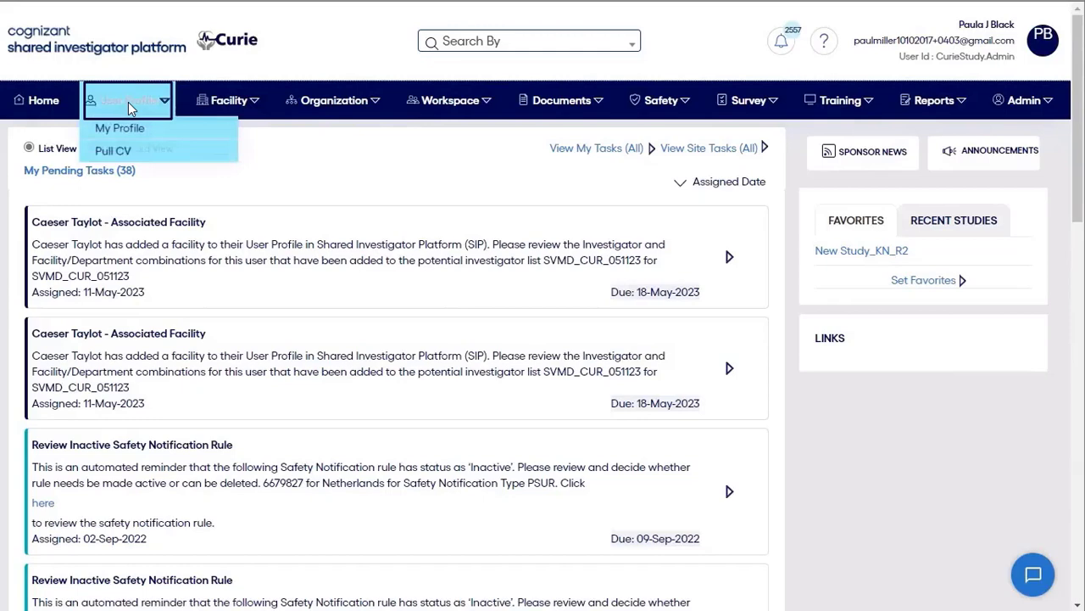
pyautogui.click(128, 153)
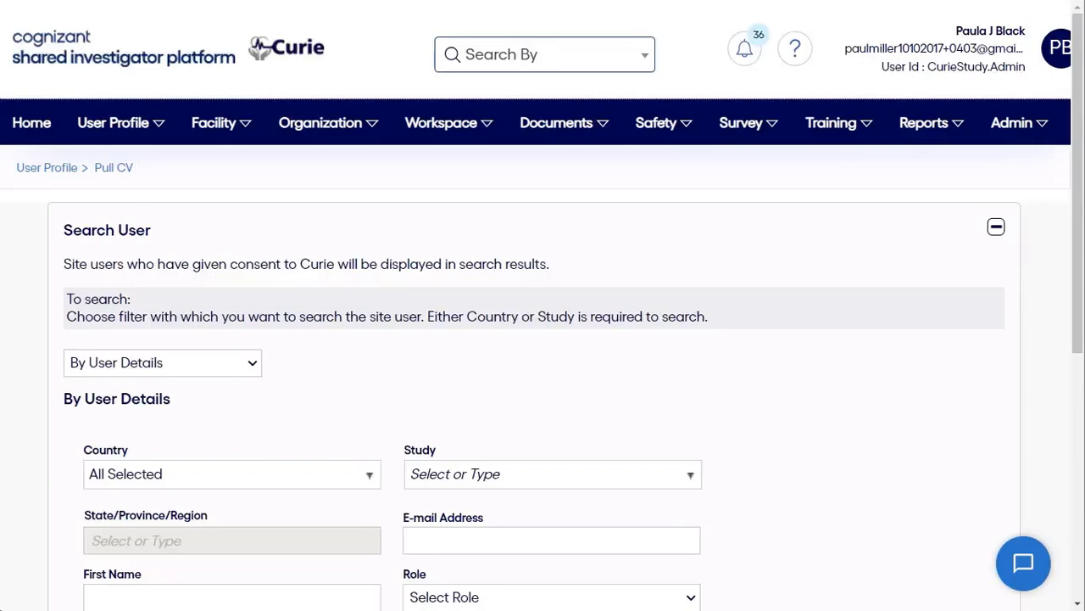
pyautogui.scroll(-5, 543, 339)
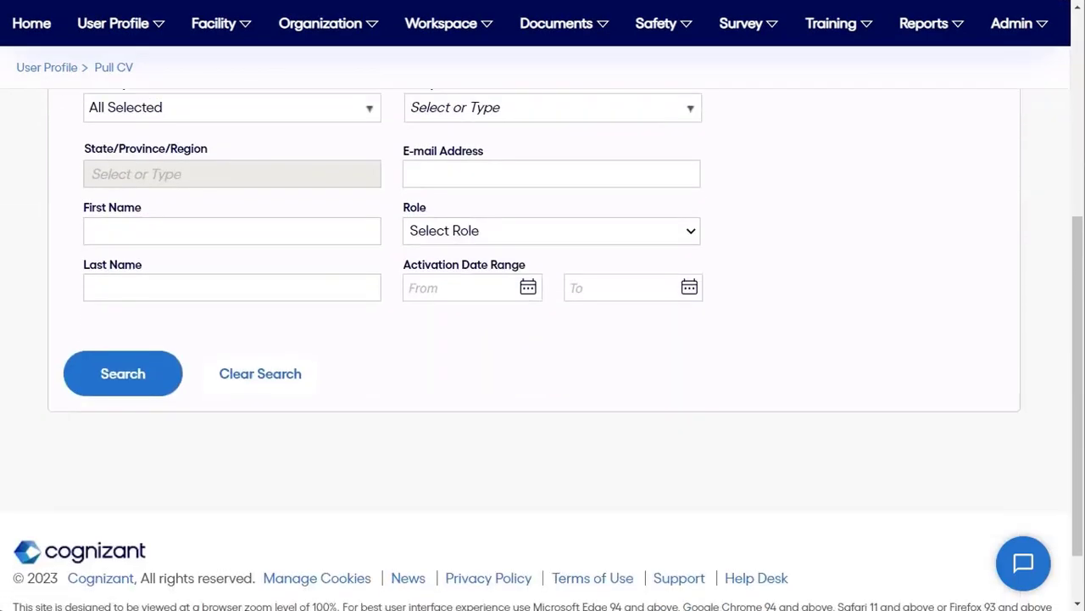
pyautogui.click(119, 373)
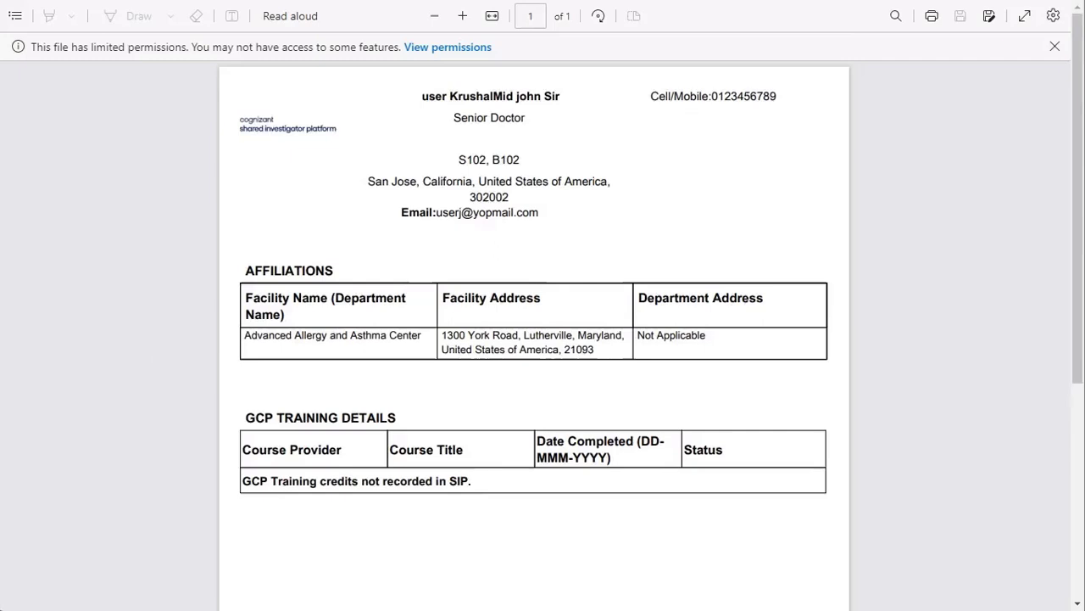
pyautogui.scroll(-5, 534, 339)
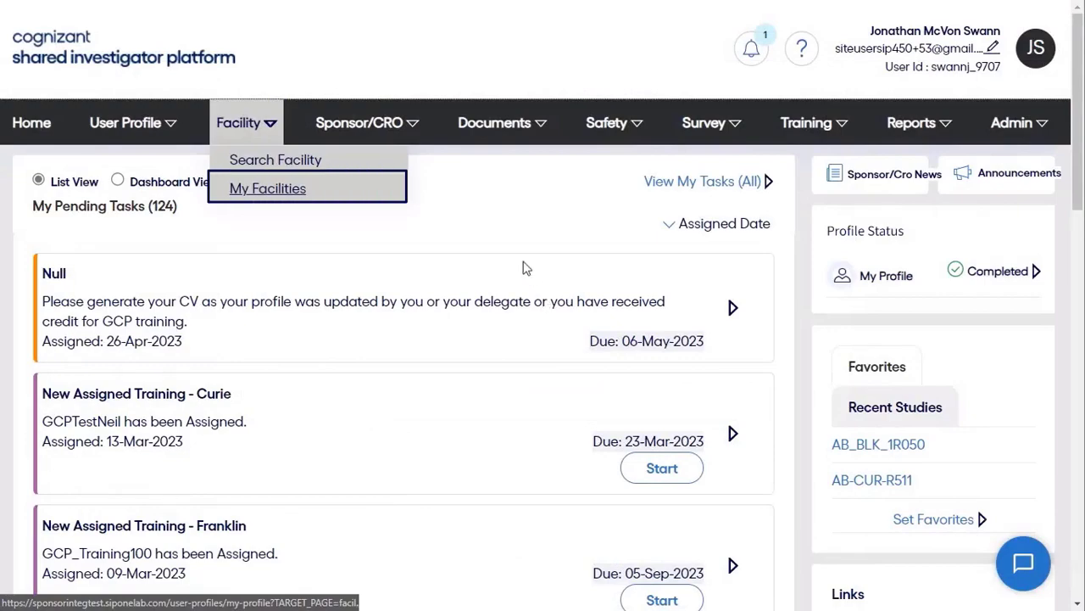
# Step: Open Abbie Lane Memorial Hospital from My Facilities and scroll through its details
pyautogui.click(254, 194)
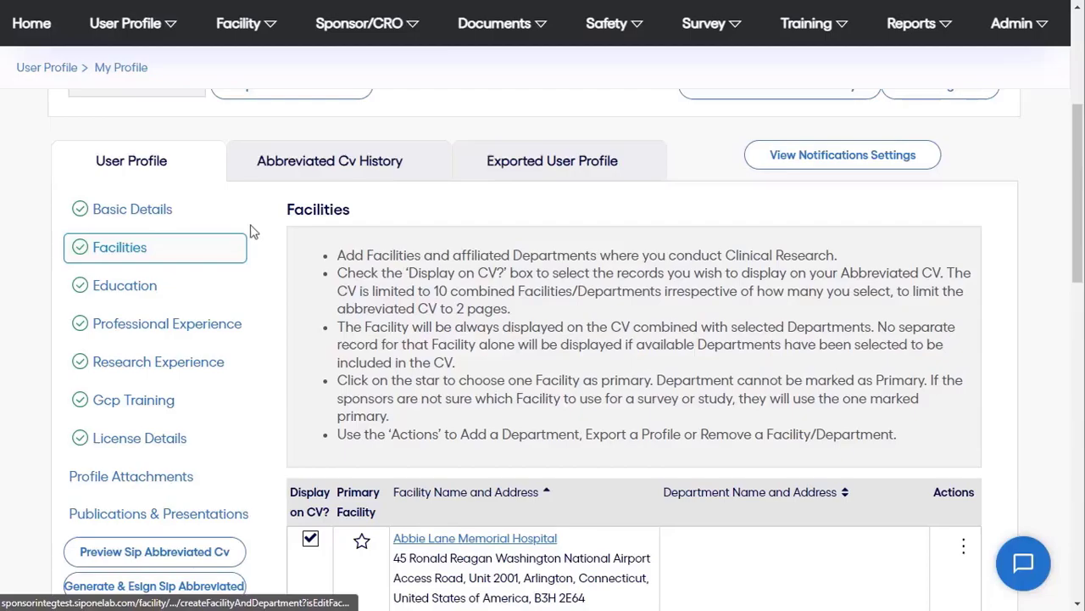
pyautogui.click(440, 537)
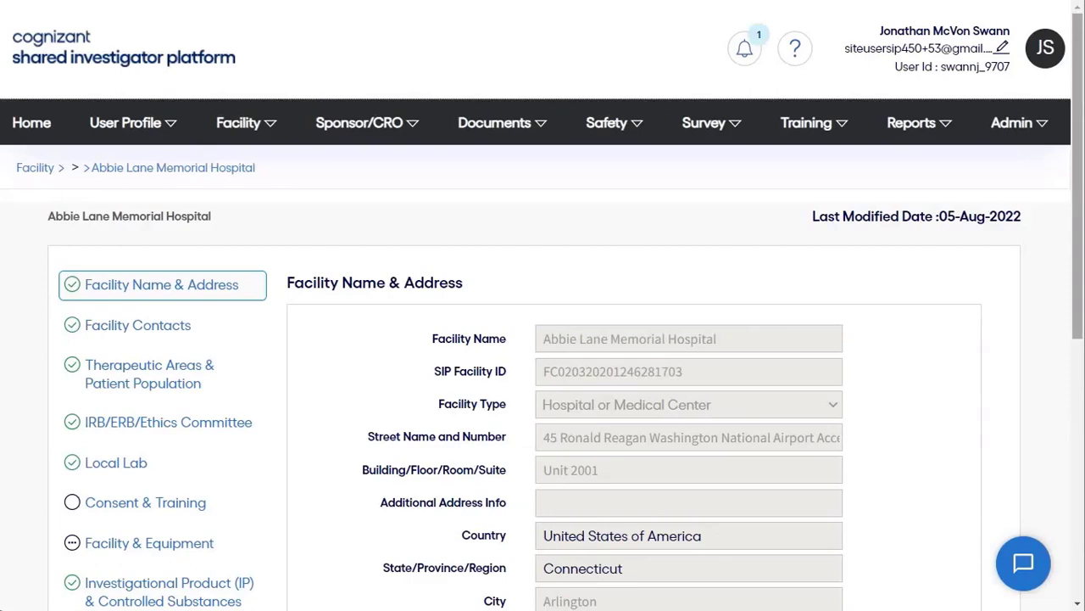
pyautogui.scroll(-2, 1082, 366)
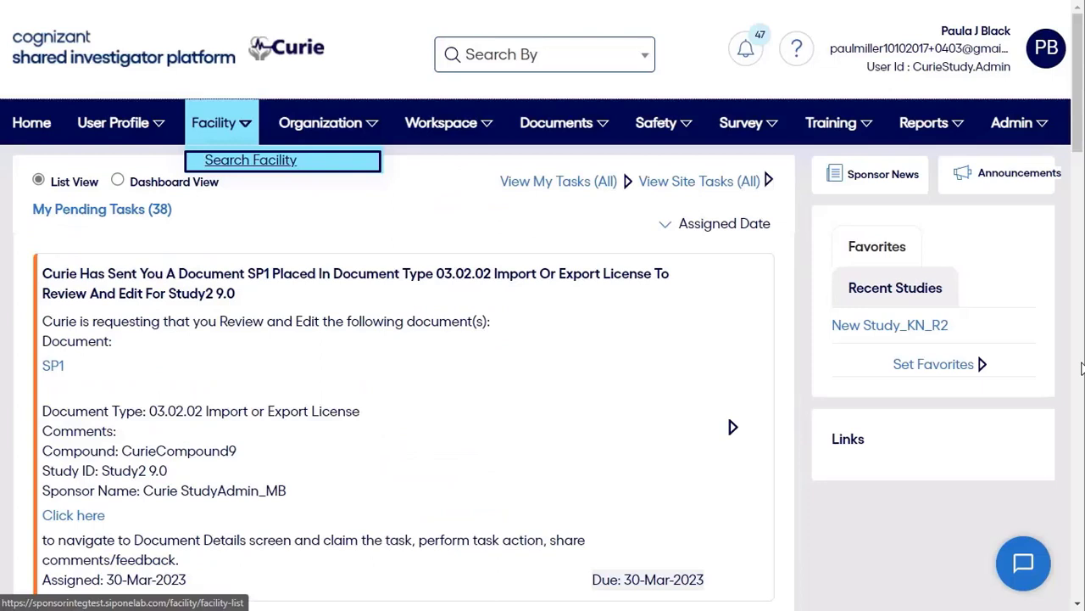
# Step: Open the Search Facility form and scroll down through its fields
pyautogui.click(234, 164)
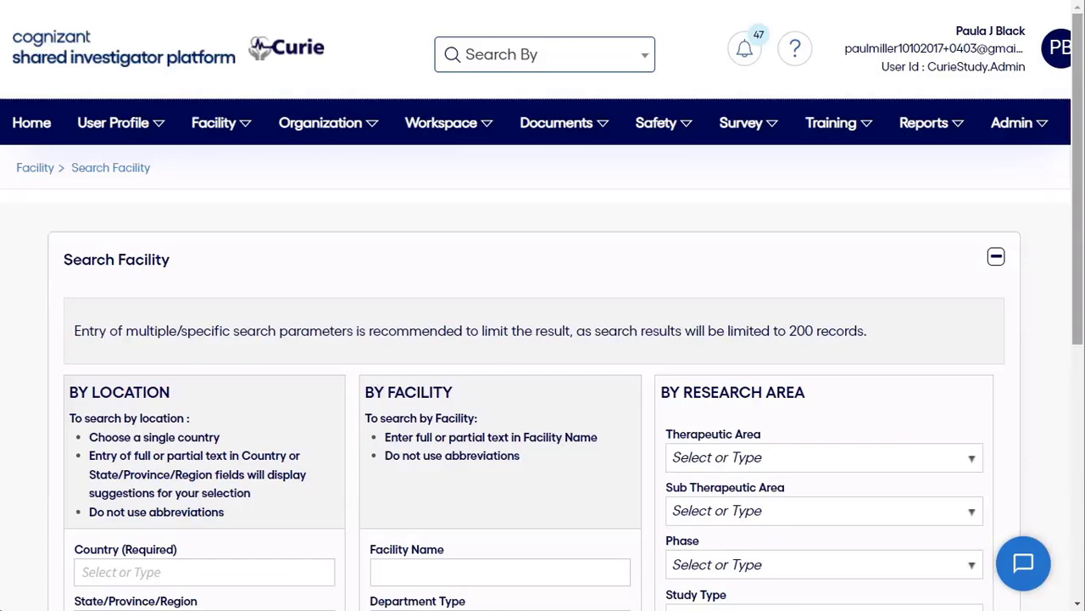
pyautogui.moveTo(1080, 185); pyautogui.dragTo(1082, 332)
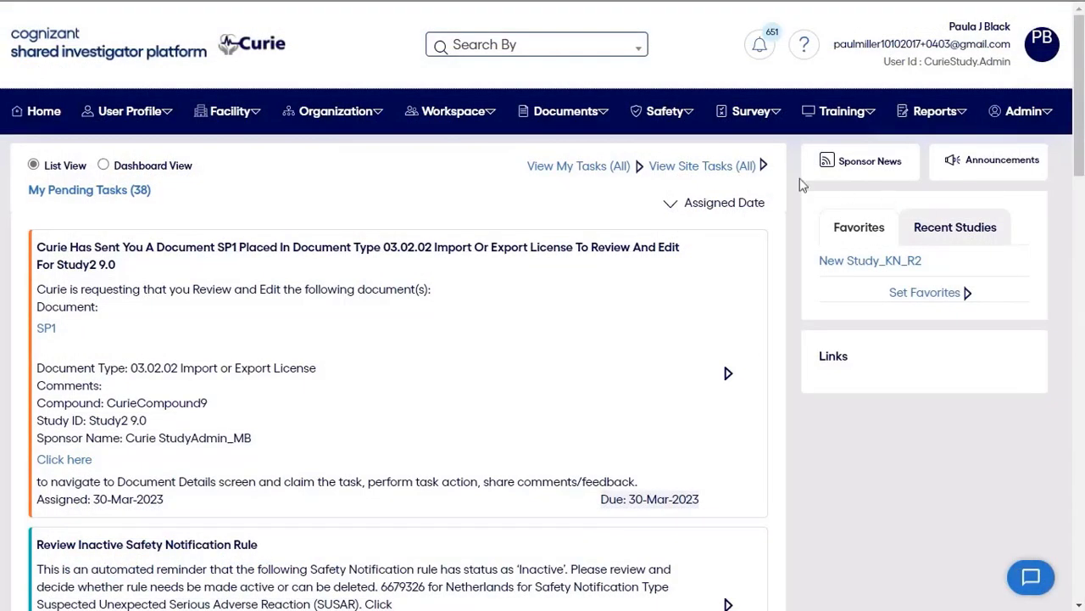
# Step: Find 011_SP@ 897-Org in Search Organization results and scroll through its organization details
pyautogui.click(334, 132)
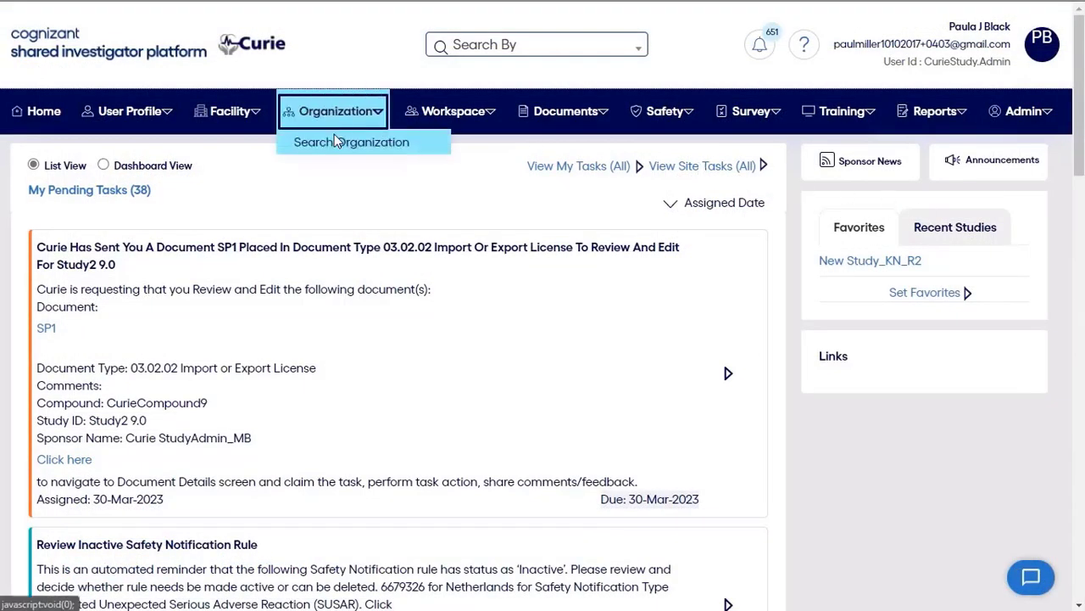
pyautogui.click(334, 136)
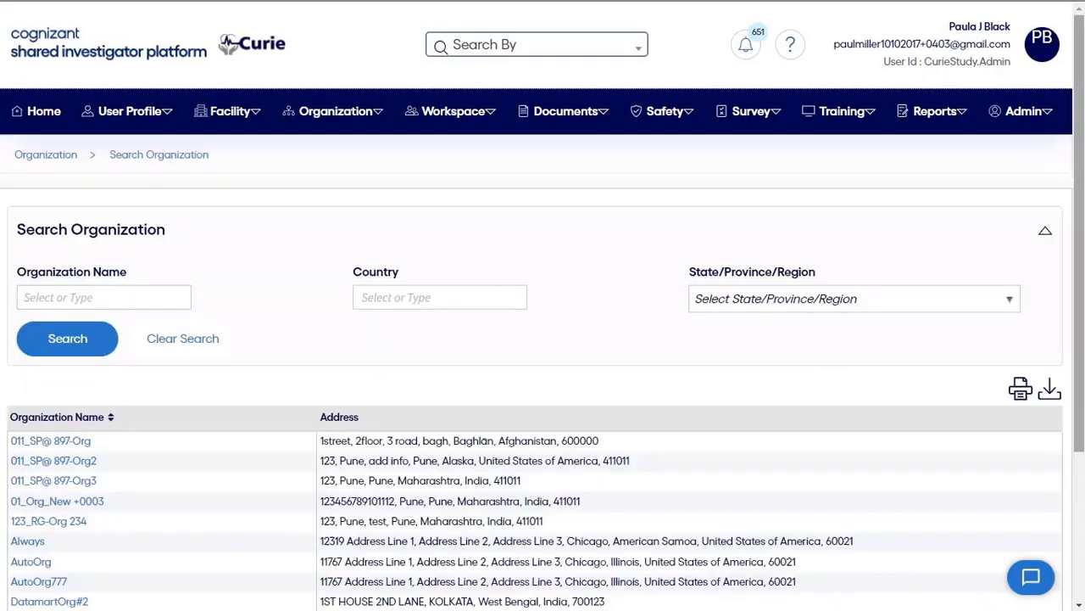
pyautogui.scroll(-2, 1081, 278)
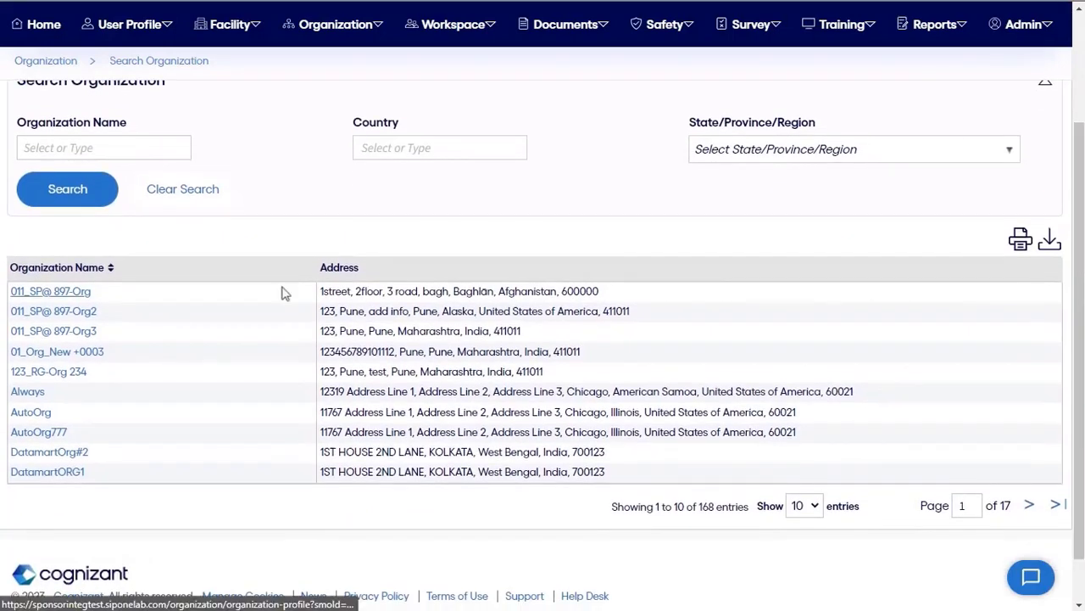
pyautogui.click(65, 293)
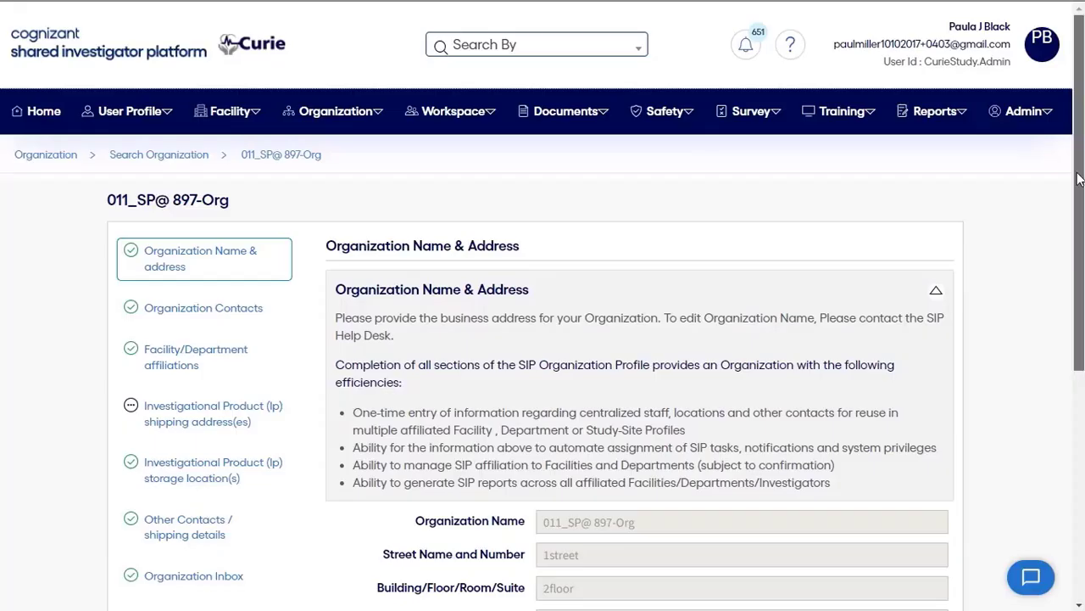
pyautogui.scroll(-1, 1079, 223)
pyautogui.scroll(-1, 1079, 223)
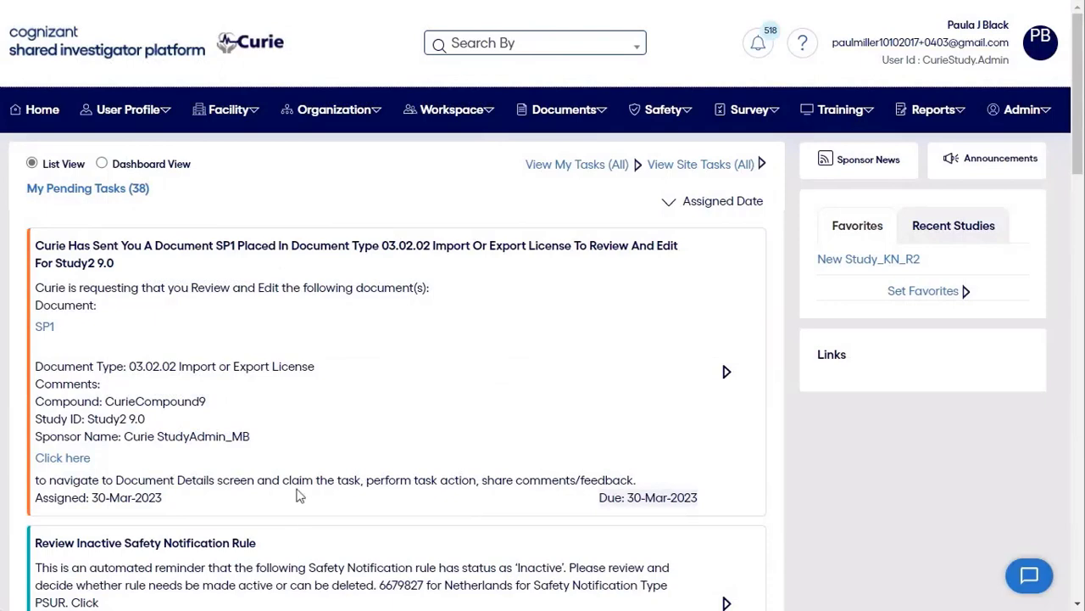
# Step: From View All Workspaces, open the *****AB Study@123 #### study's Study Home
pyautogui.click(451, 110)
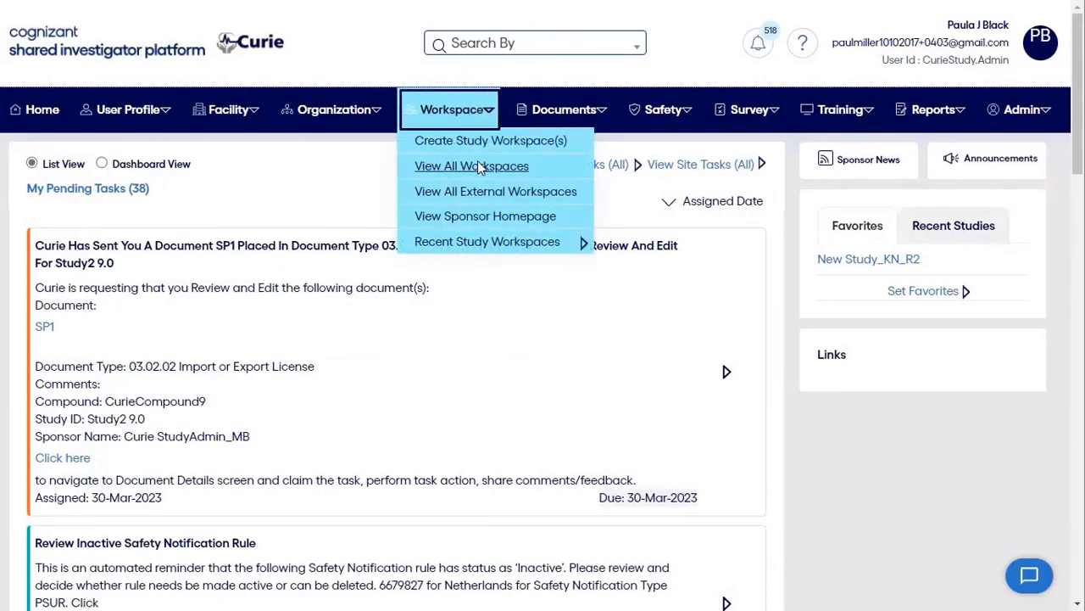
pyautogui.click(477, 165)
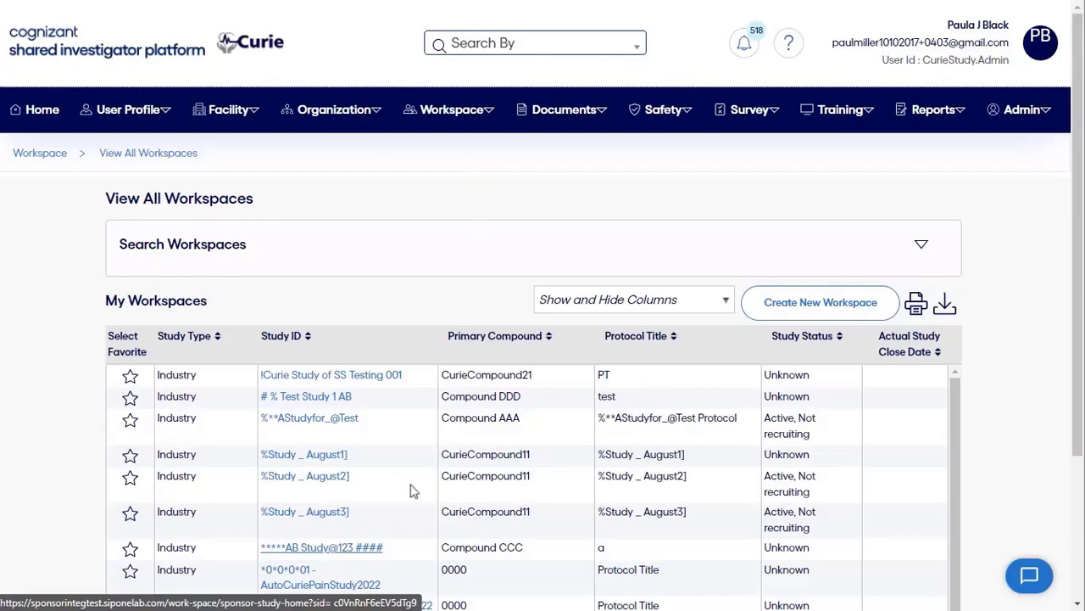
pyautogui.click(322, 548)
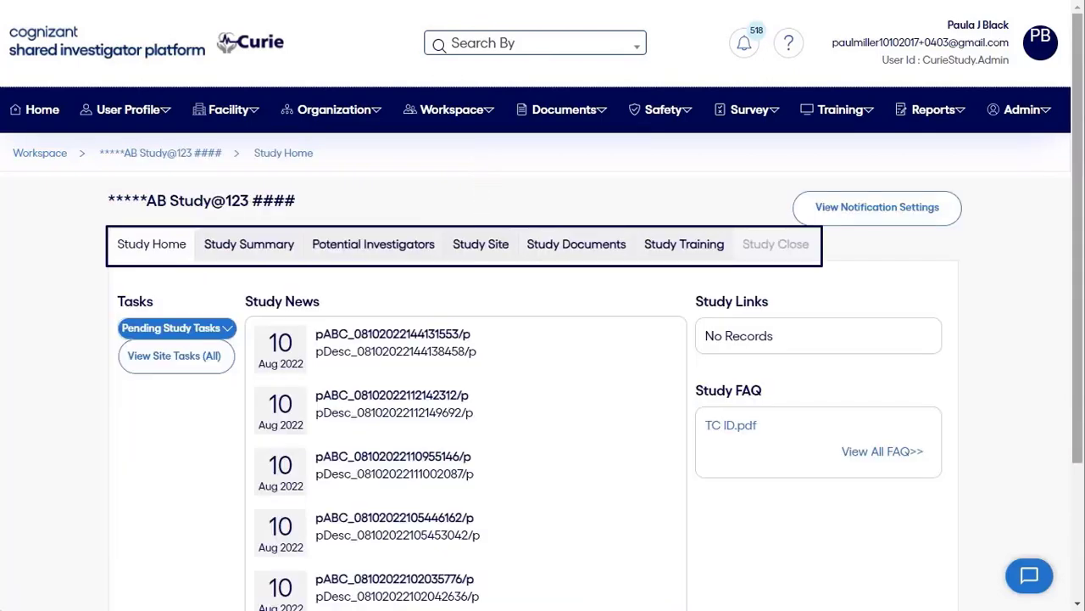
pyautogui.moveTo(1079, 403); pyautogui.dragTo(1078, 485)
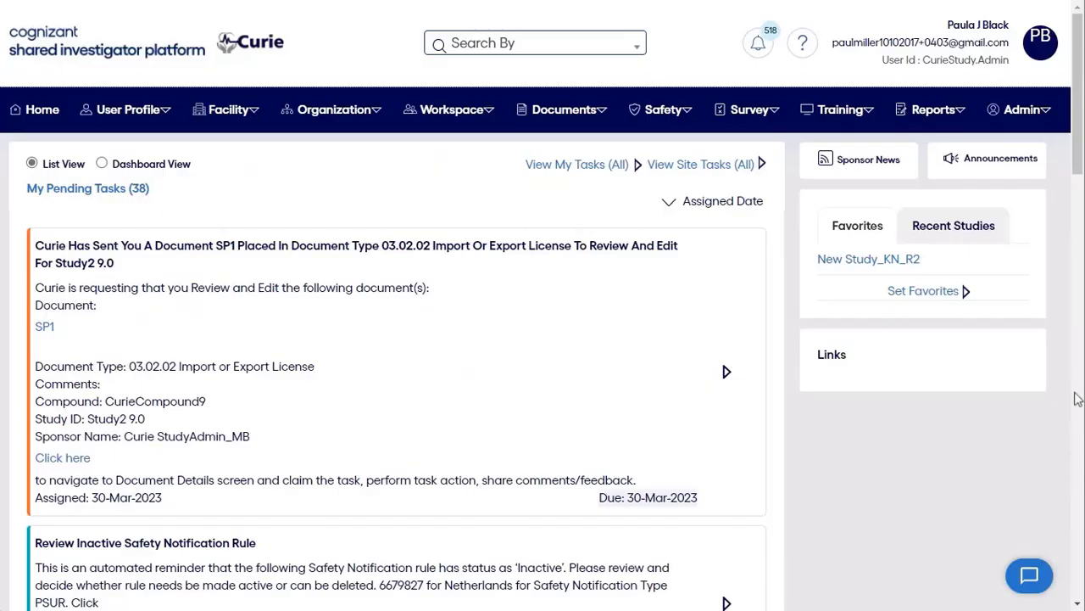
# Step: Open survey S-7146 Sponsor1Survey from Manage Survey Library with all Summary sections expanded
pyautogui.click(749, 113)
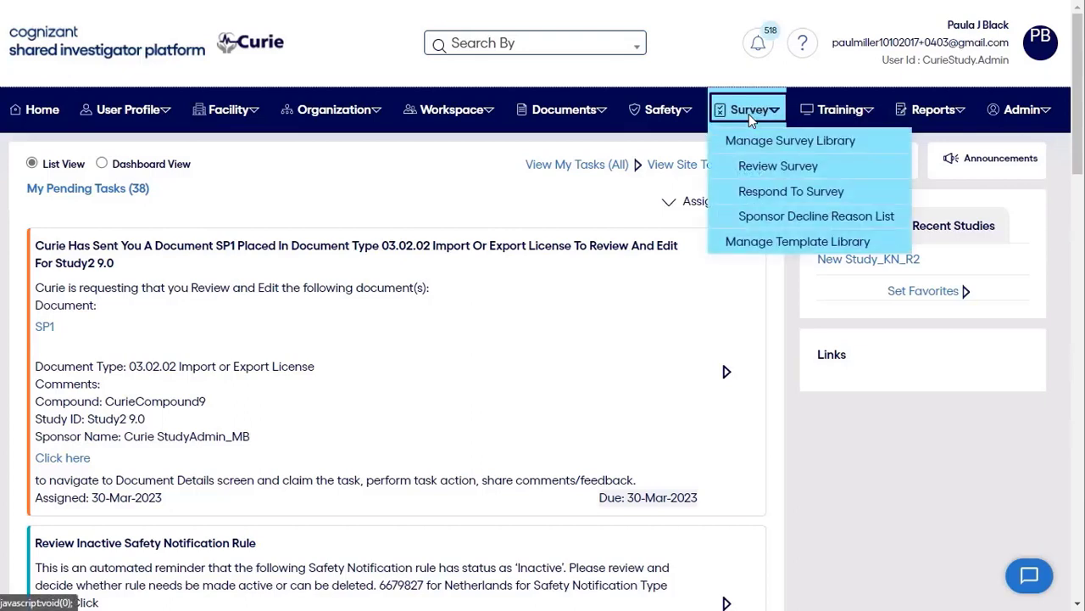
pyautogui.press('Tab')
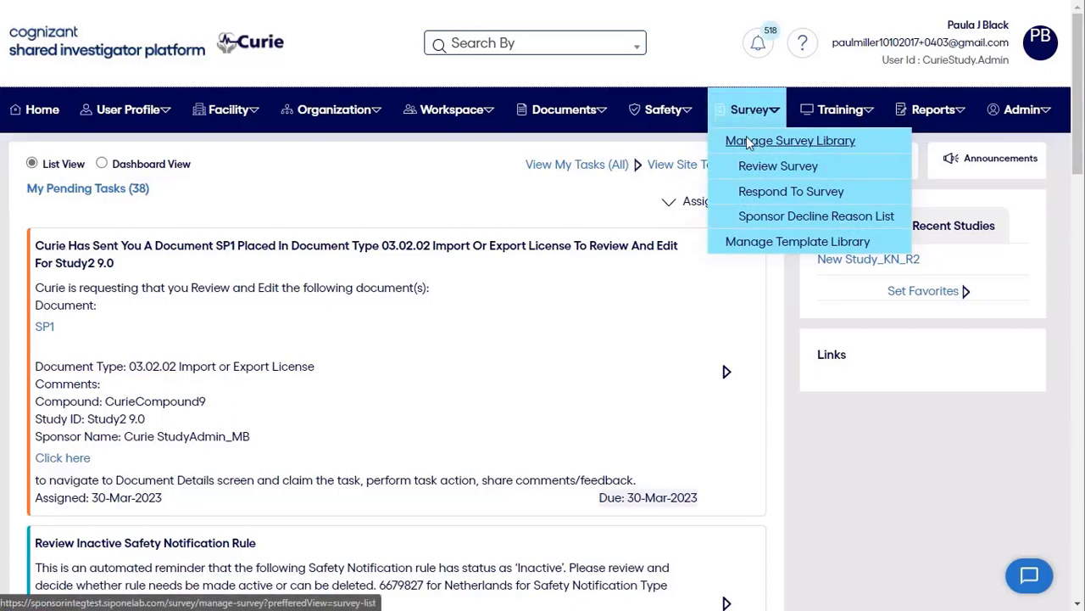
pyautogui.click(743, 141)
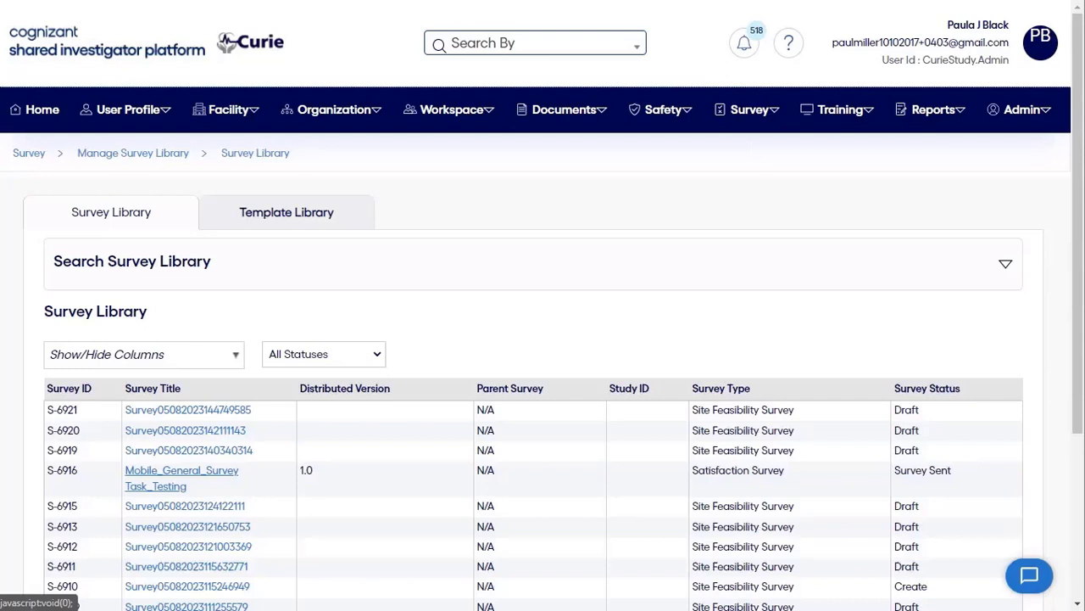
pyautogui.press('Return')
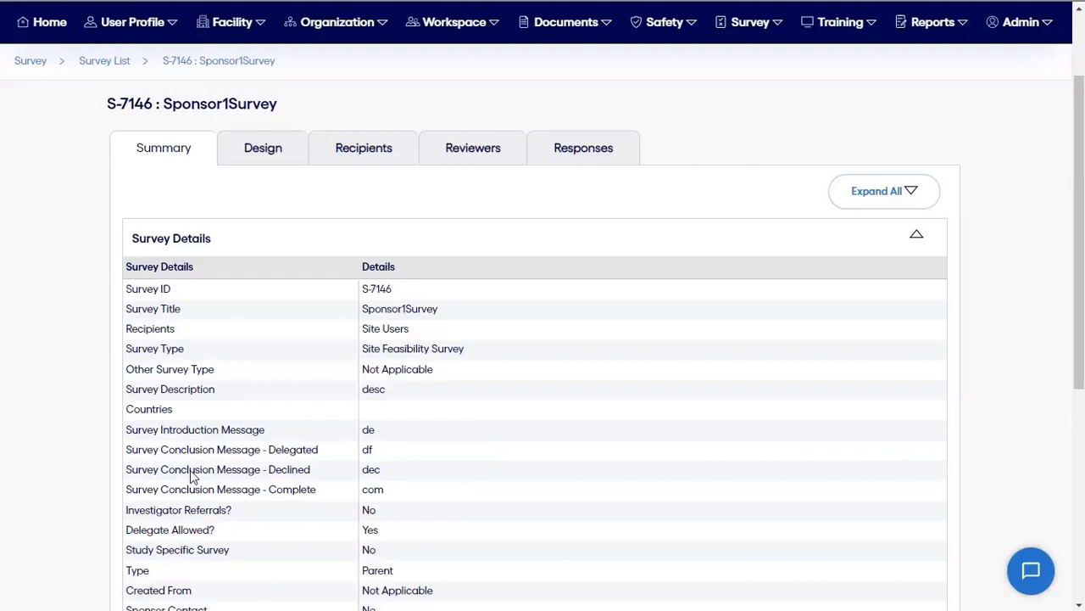
pyautogui.click(908, 195)
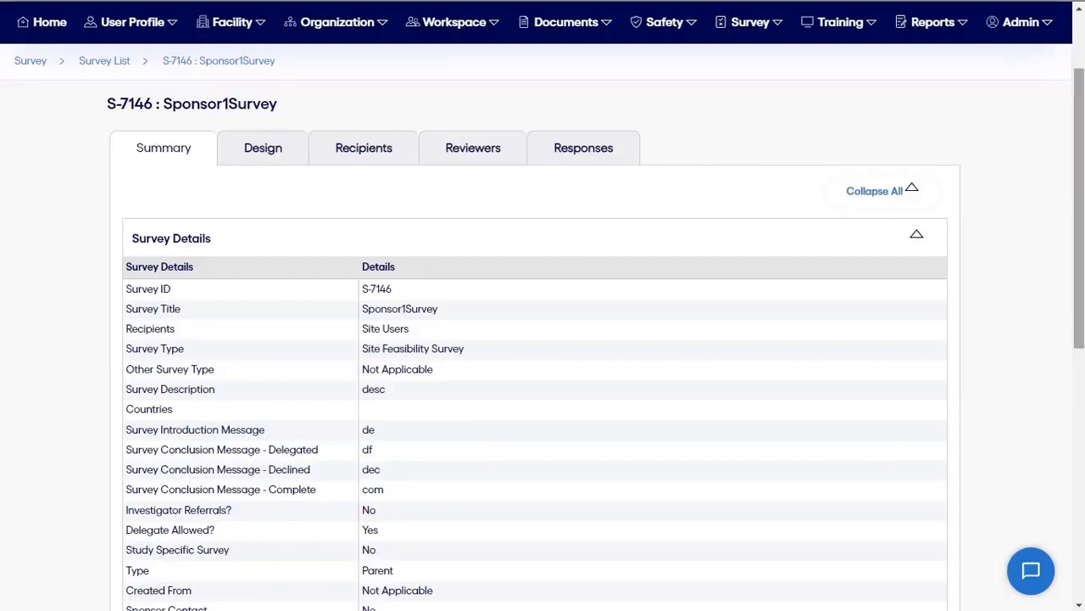
pyautogui.moveTo(1079, 203); pyautogui.dragTo(1080, 402)
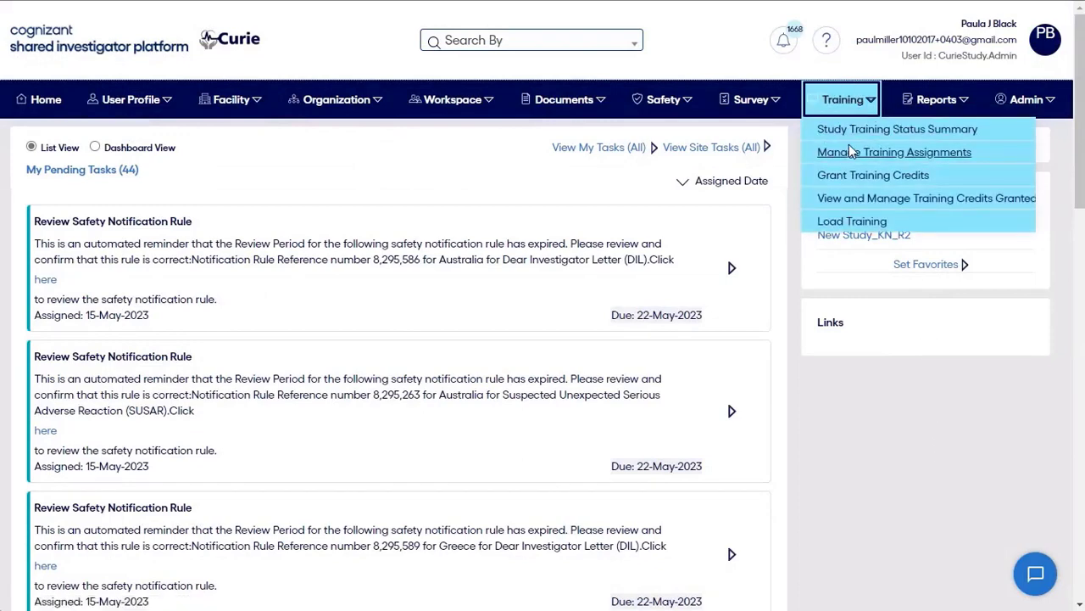
# Step: View the Assign Course form and Training Credits Granted page, then show the Documents menu
pyautogui.click(858, 151)
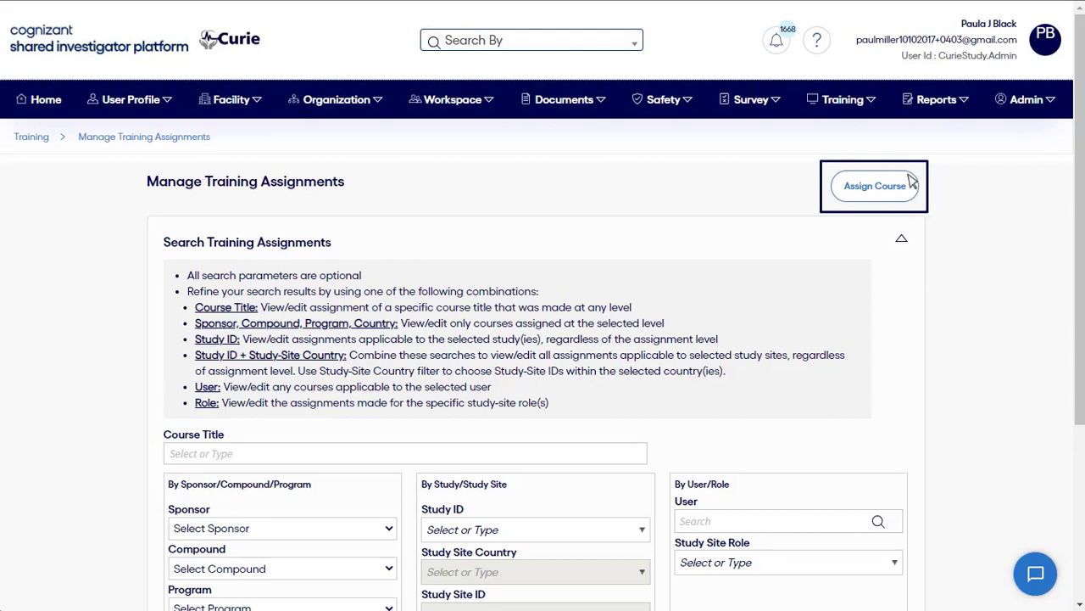
pyautogui.click(876, 186)
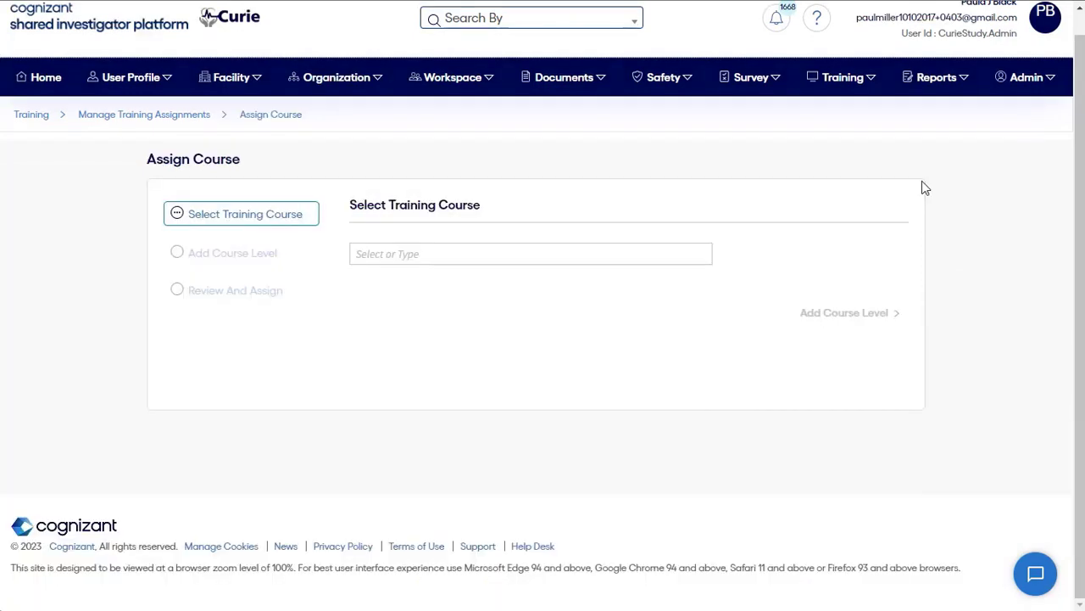
pyautogui.moveTo(828, 84)
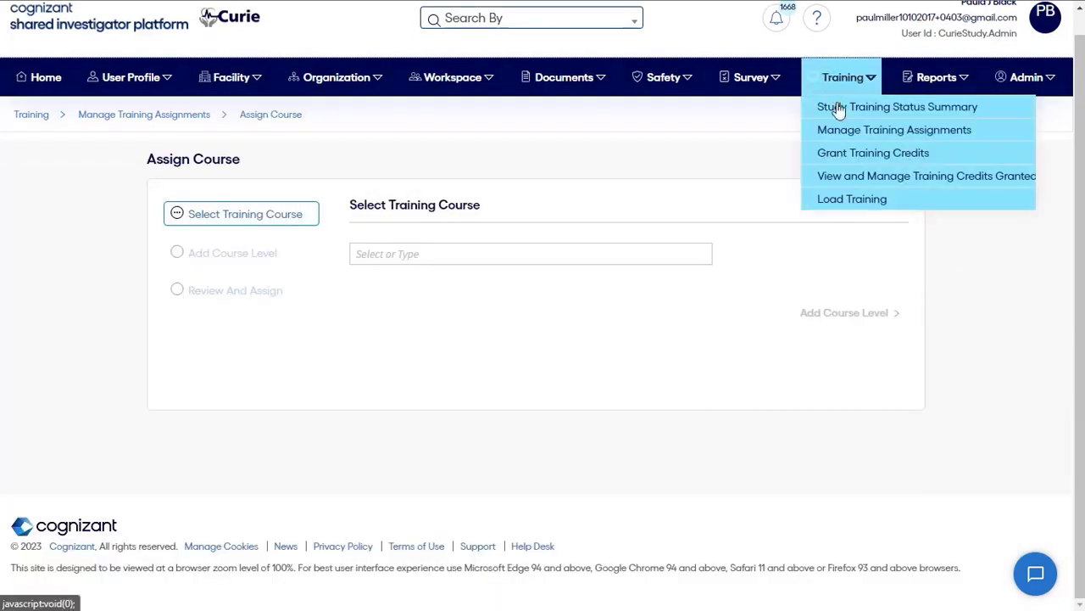
pyautogui.click(870, 177)
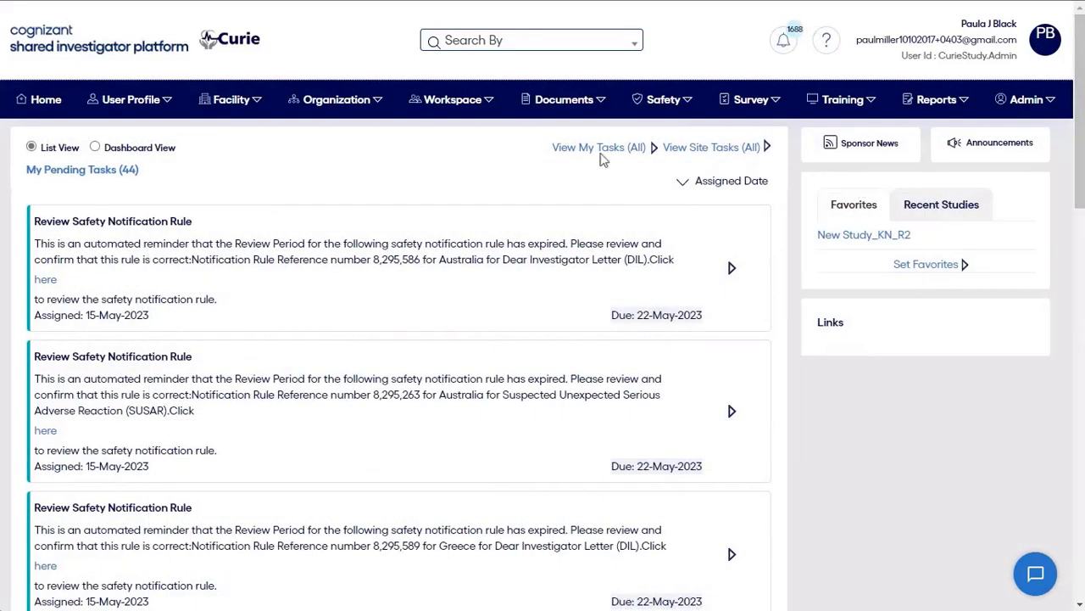
pyautogui.click(564, 99)
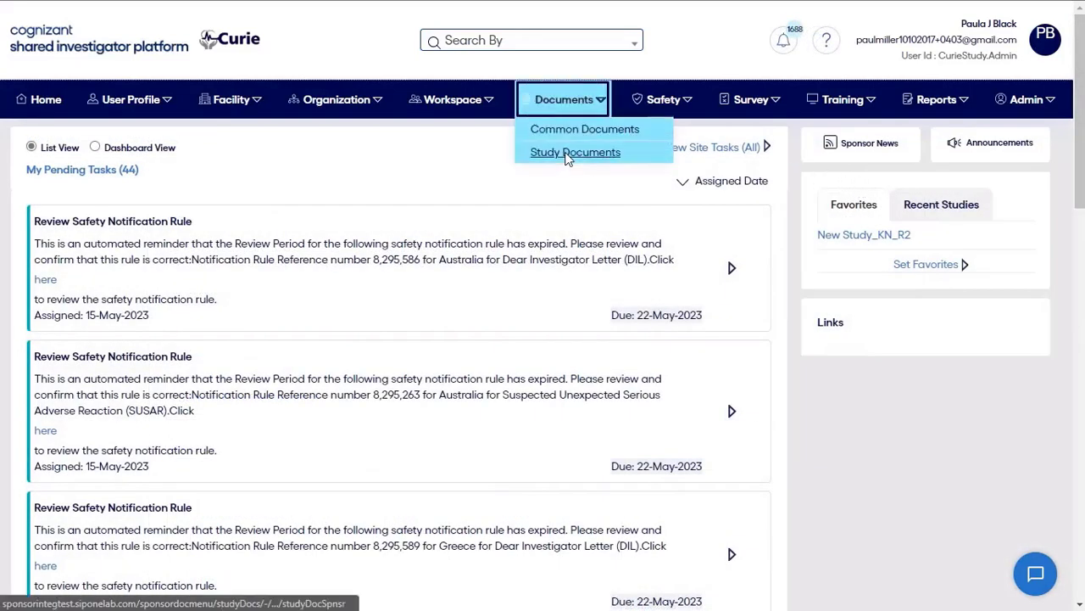
# Step: Browse Study Documents, then the Track Document Package page and the Activity Tracker Library
pyautogui.click(575, 153)
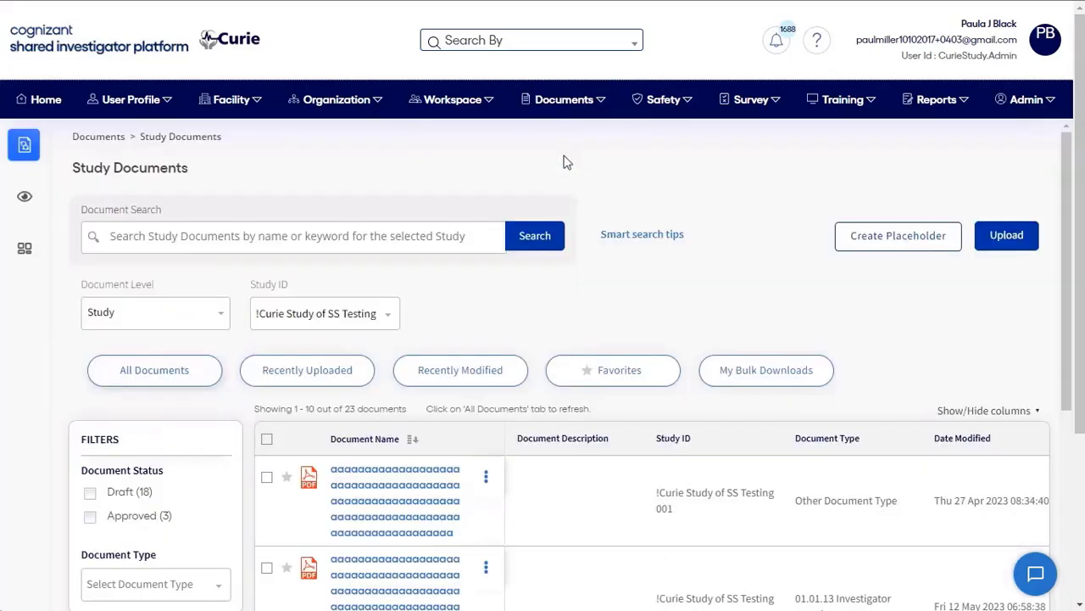
pyautogui.moveTo(24, 199)
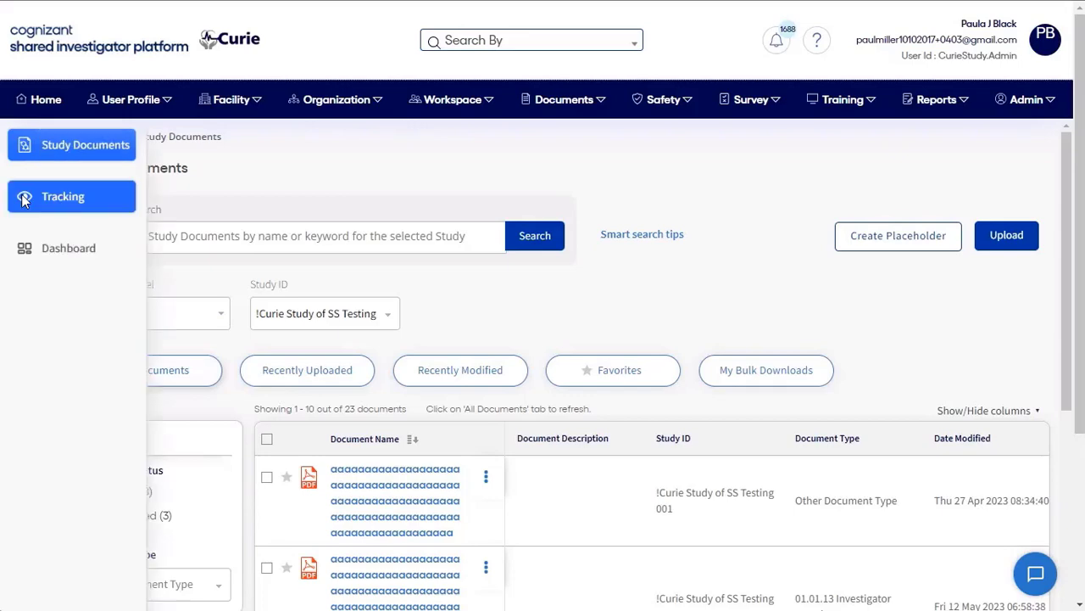
pyautogui.click(24, 198)
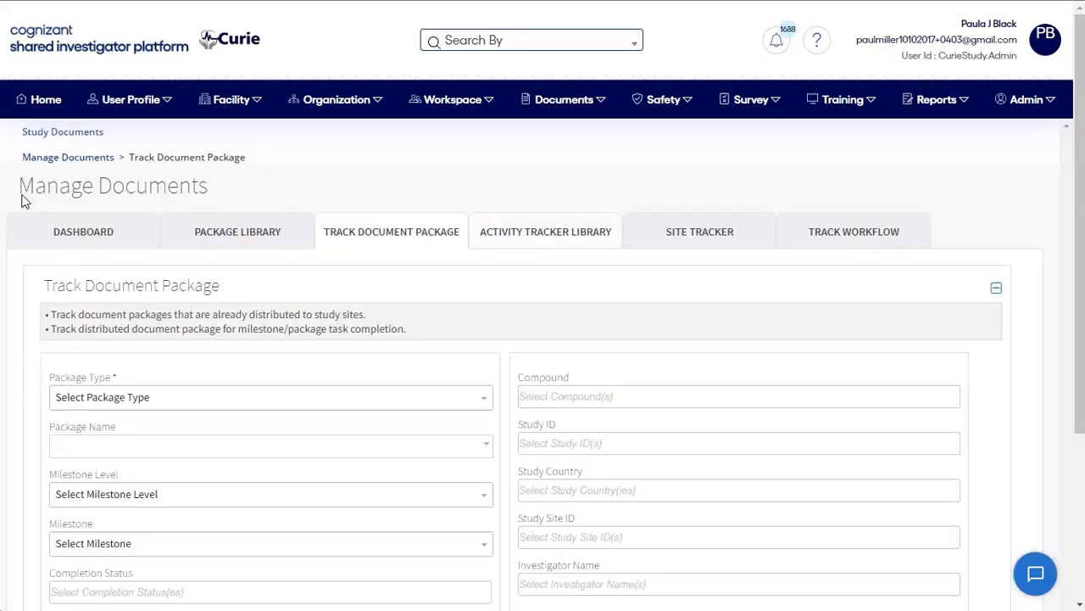
pyautogui.click(551, 242)
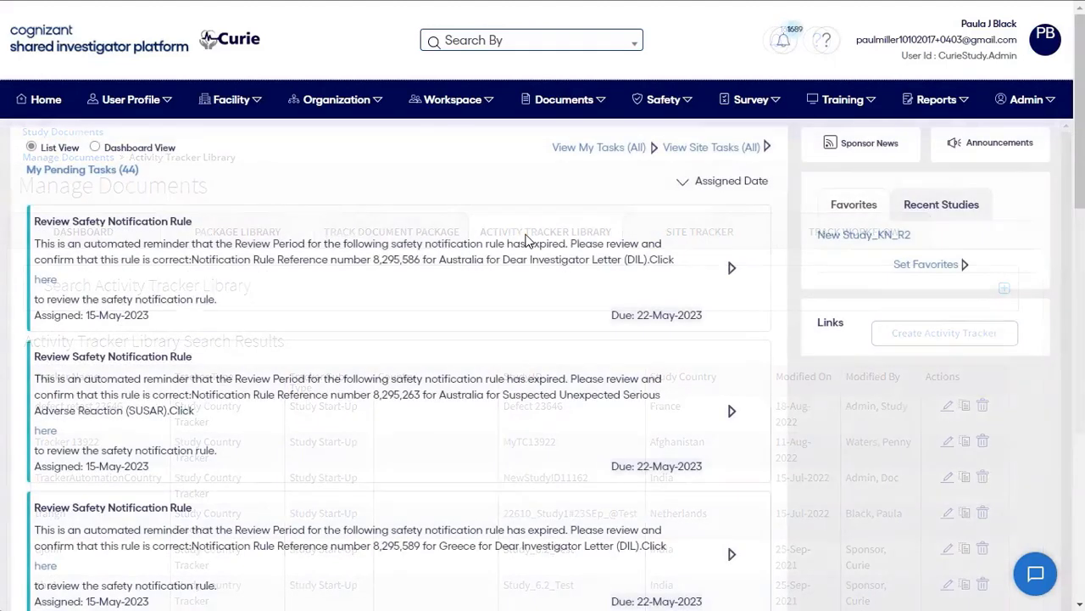
# Step: Search all safety notifications in Distribute/Upload Safety Notifications with the search filters expanded
pyautogui.click(666, 104)
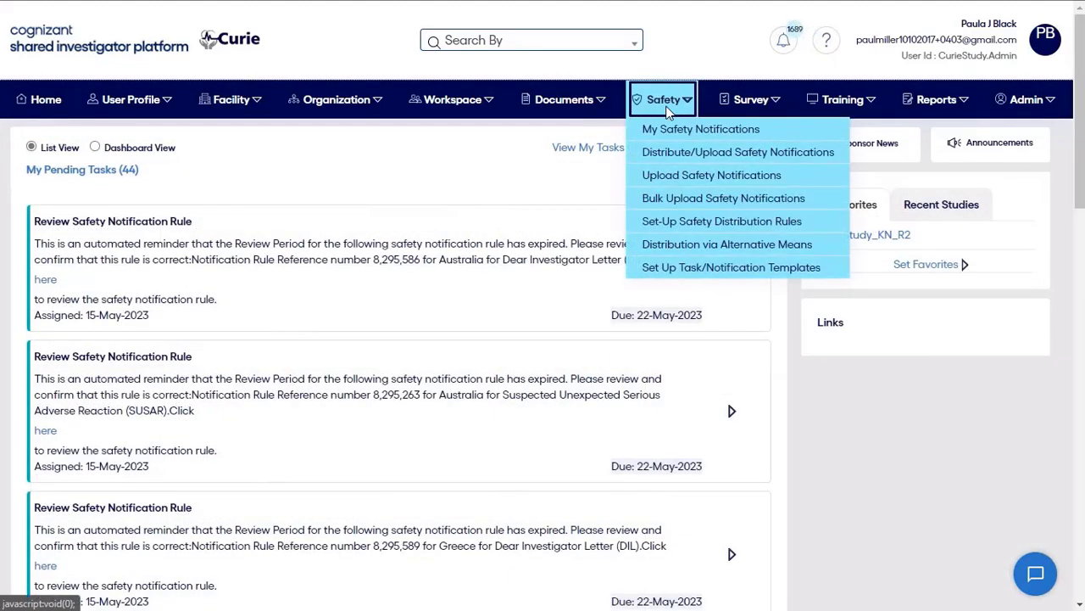
pyautogui.click(692, 152)
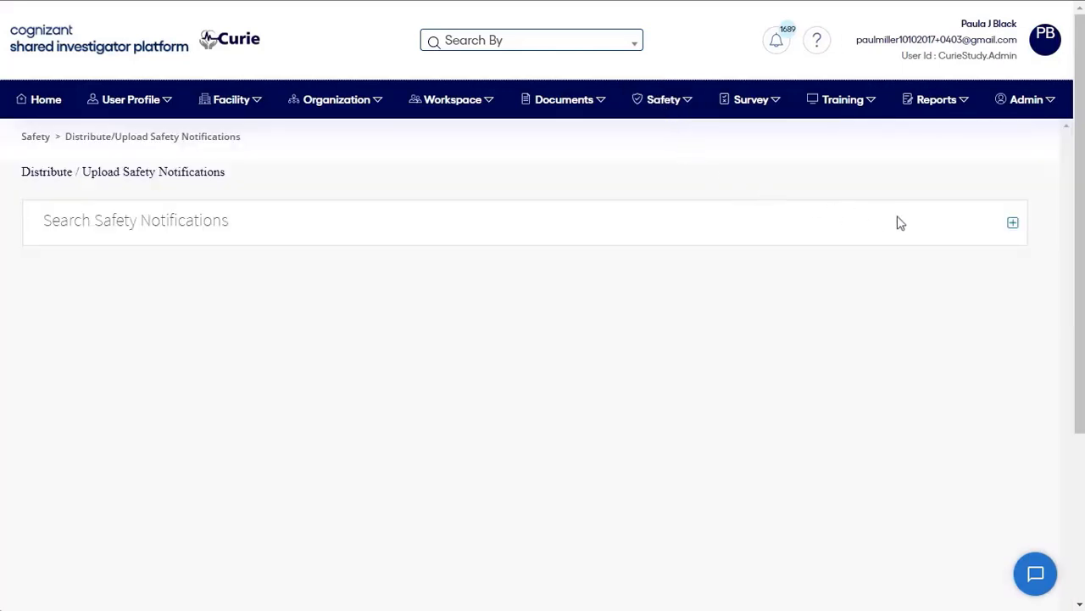
pyautogui.click(1014, 224)
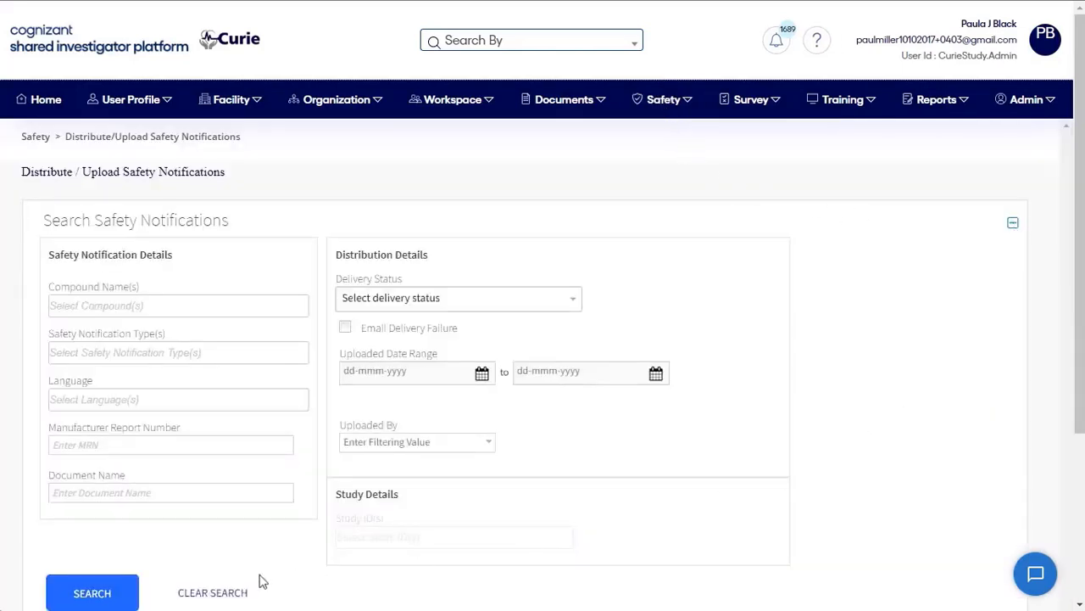
pyautogui.click(93, 592)
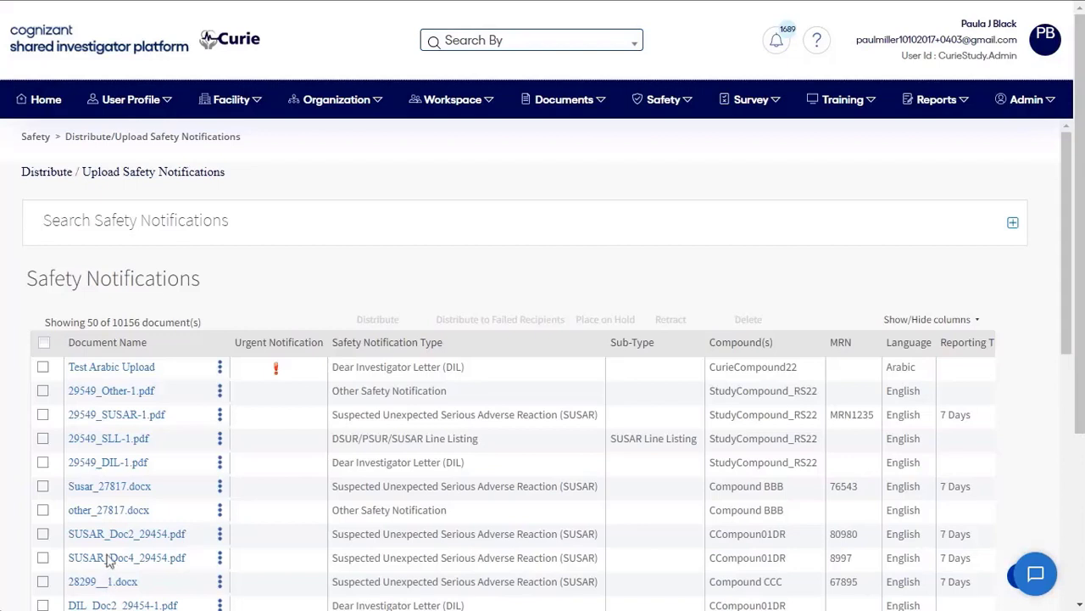
# Step: View the four site recipients of the Test Arabic Upload notification
pyautogui.click(219, 367)
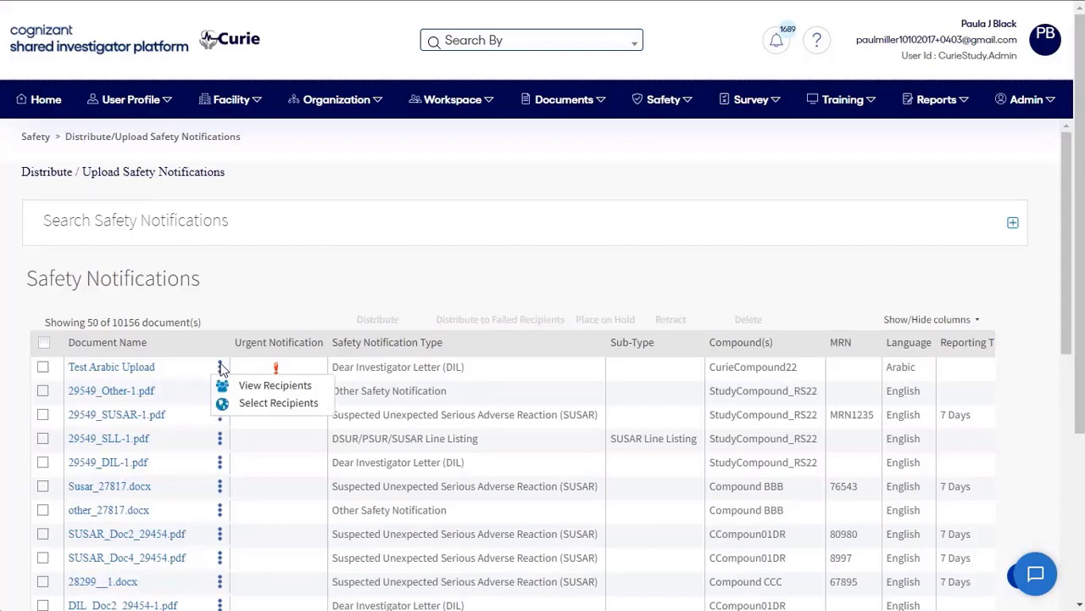
pyautogui.press('Down')
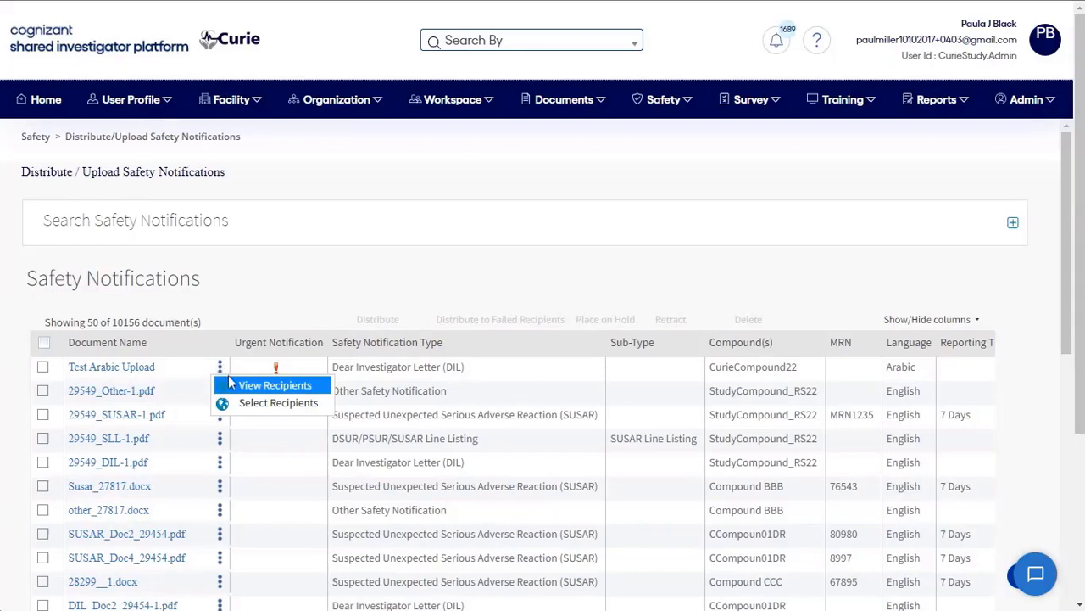
pyautogui.click(280, 387)
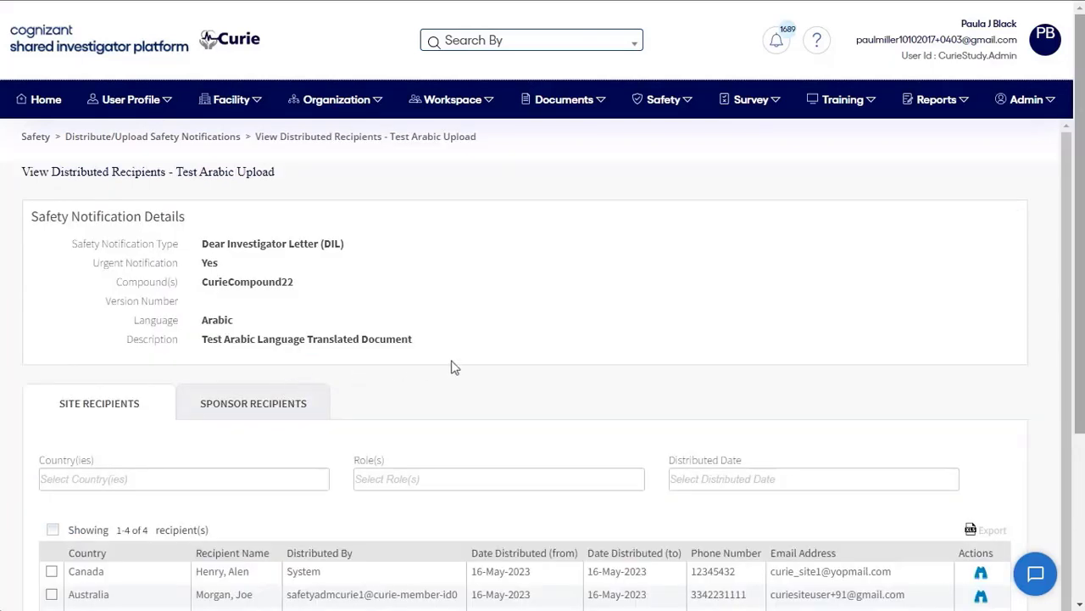
pyautogui.scroll(-1, 1081, 346)
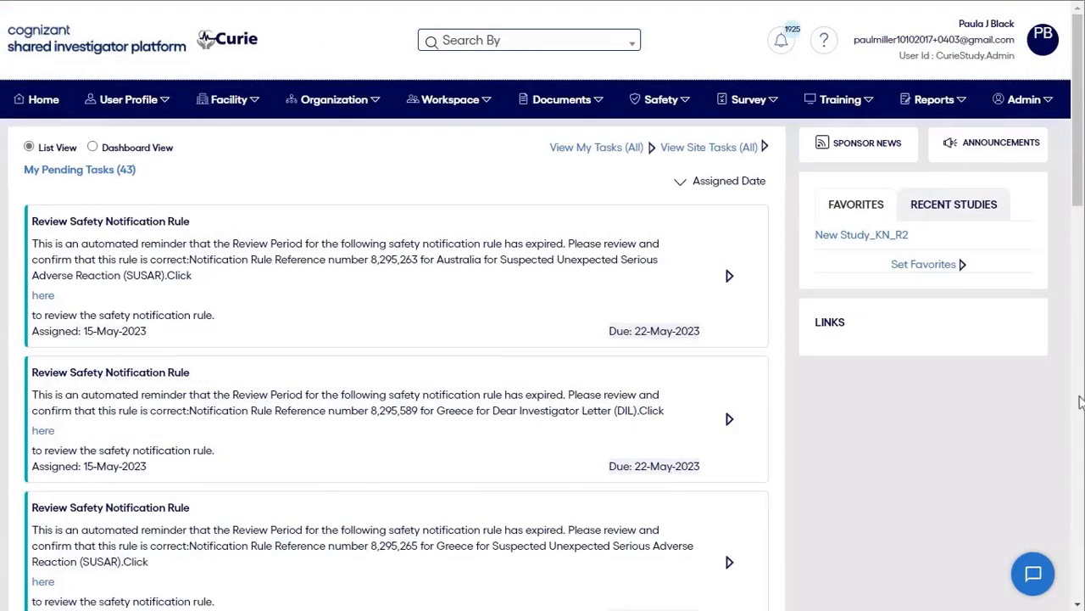
pyautogui.click(38, 103)
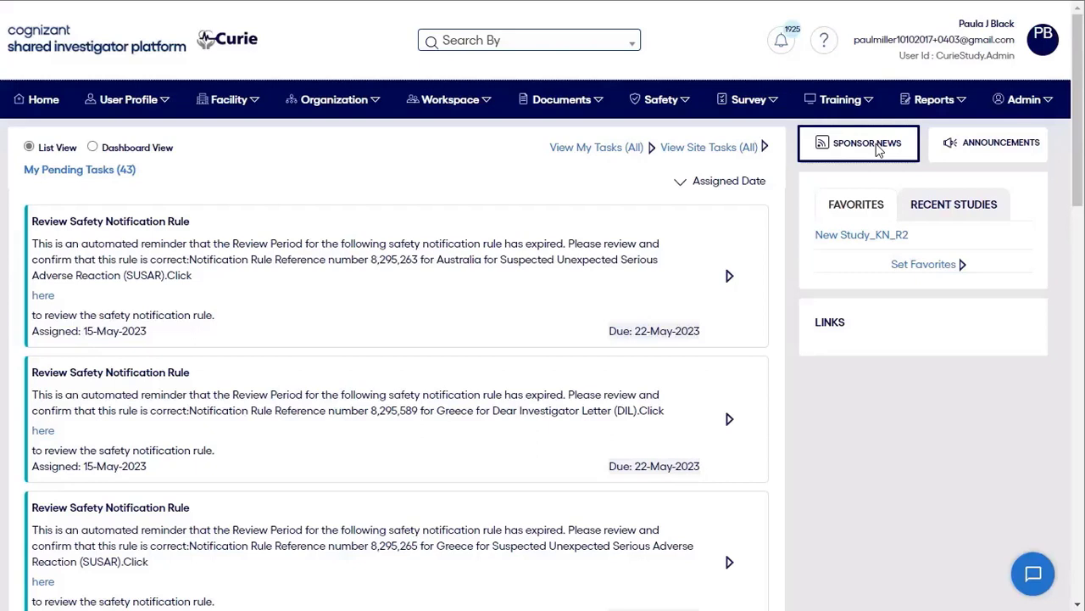
pyautogui.press('Tab')
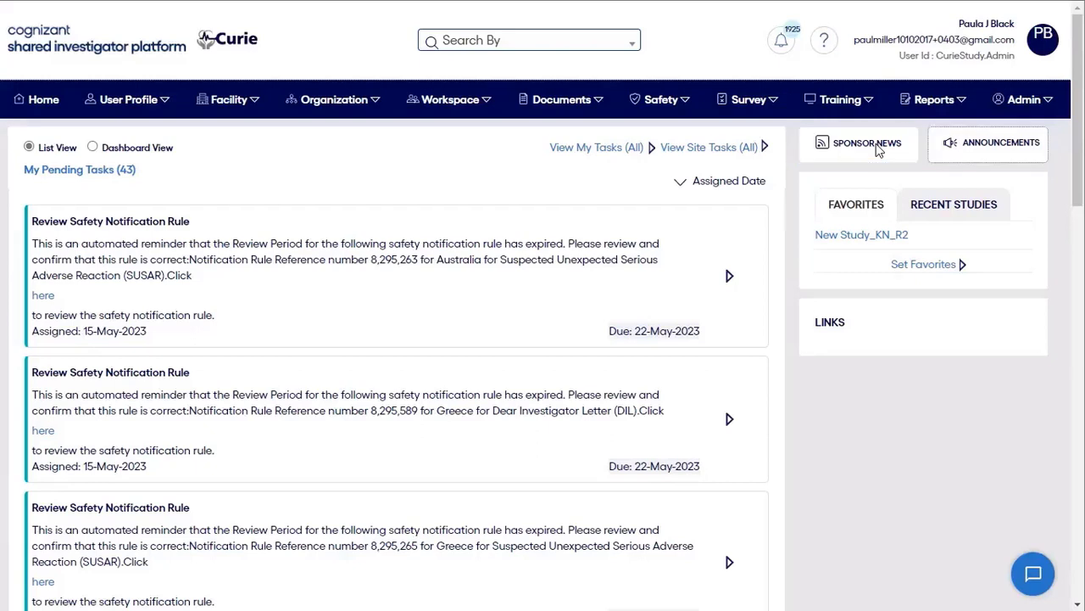
pyautogui.press('Tab')
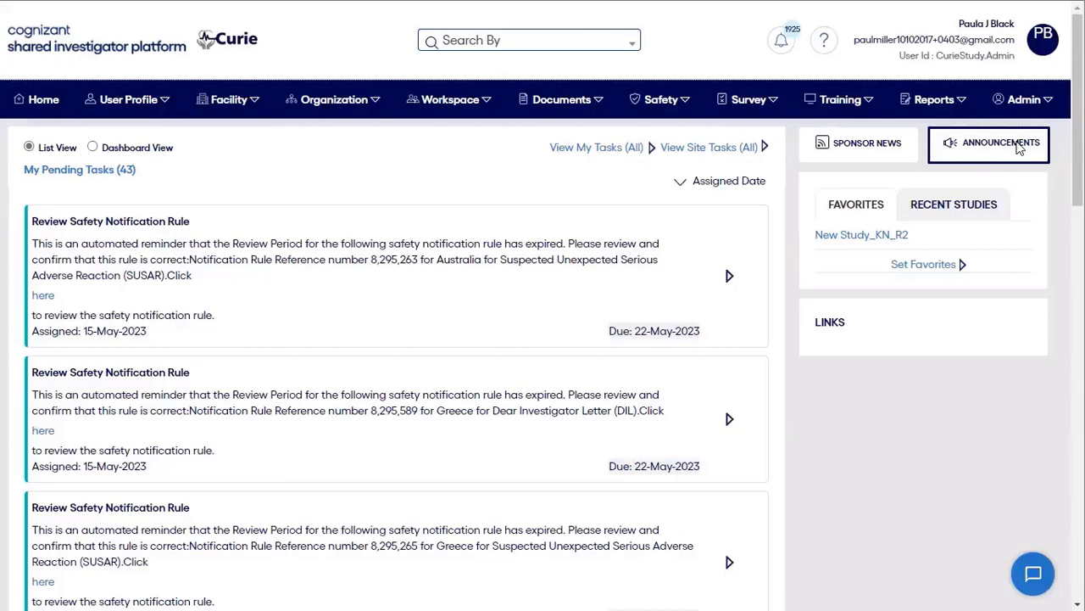
pyautogui.press('Tab')
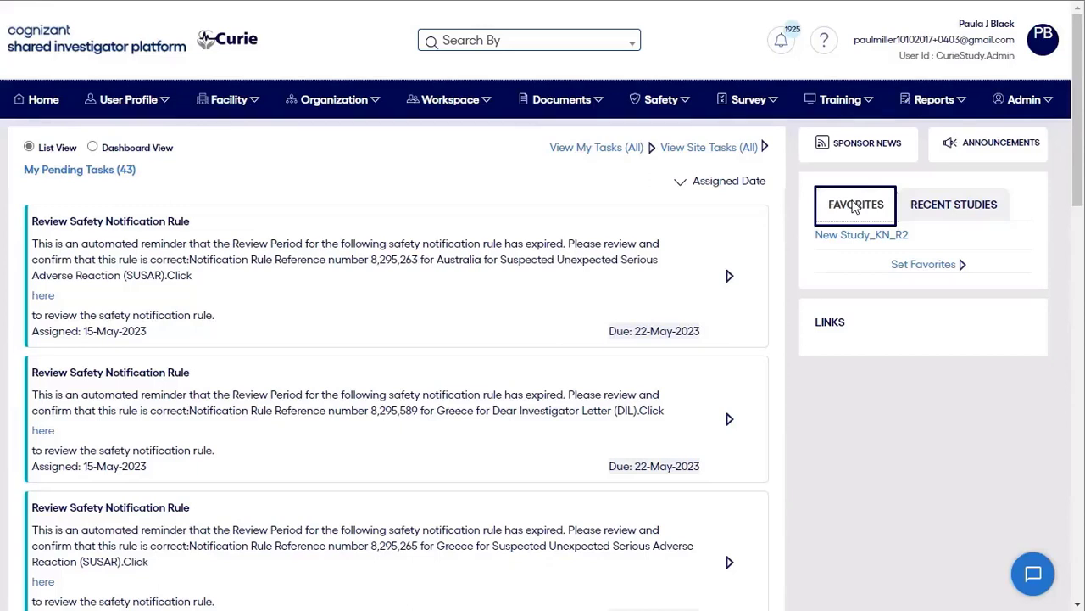
pyautogui.click(941, 217)
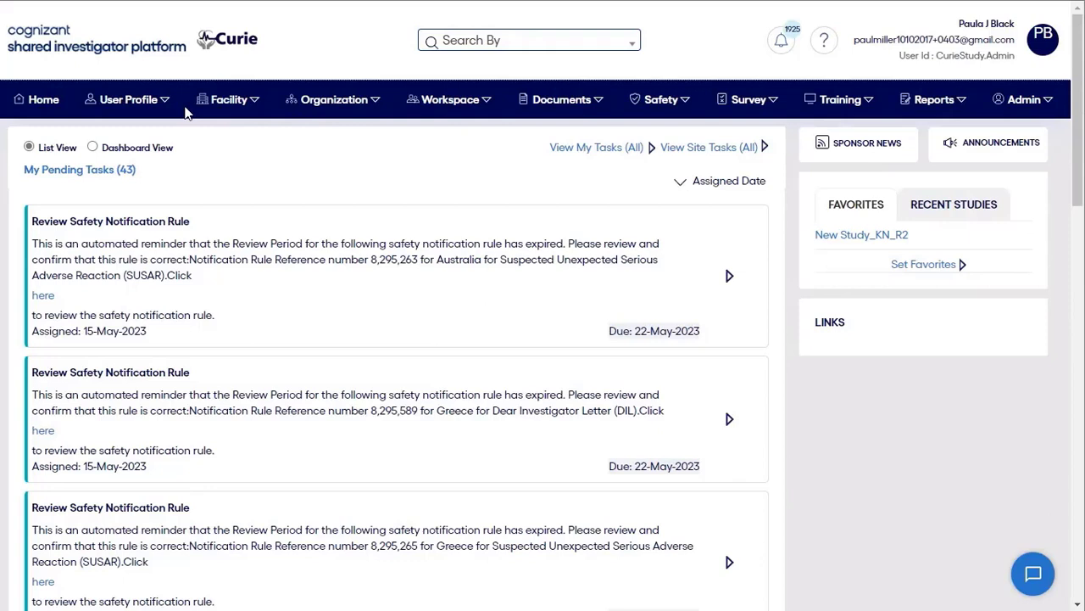
pyautogui.moveTo(165, 101)
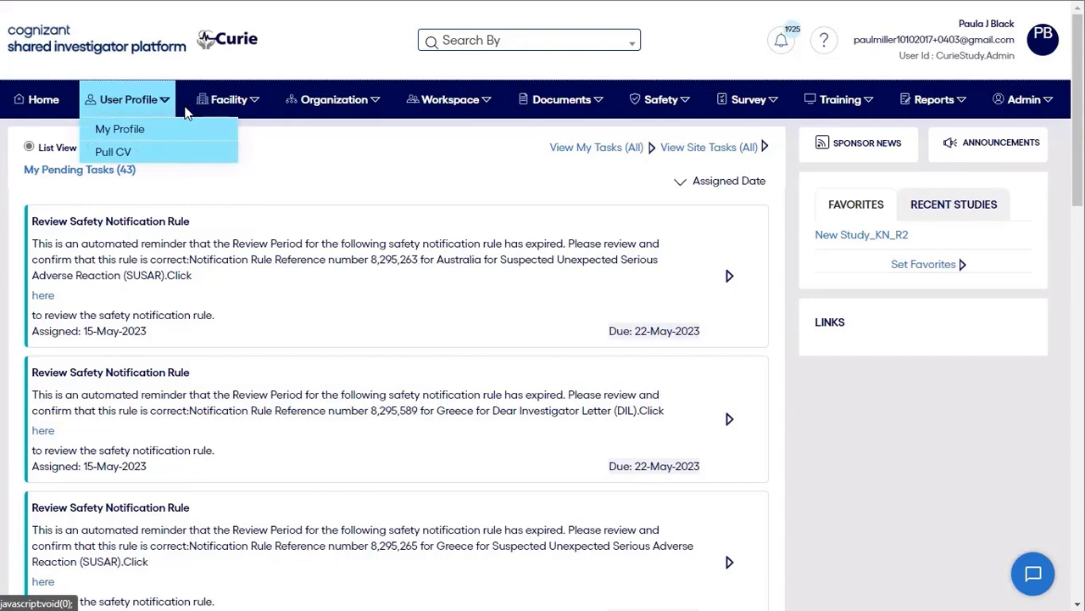
pyautogui.press('Tab')
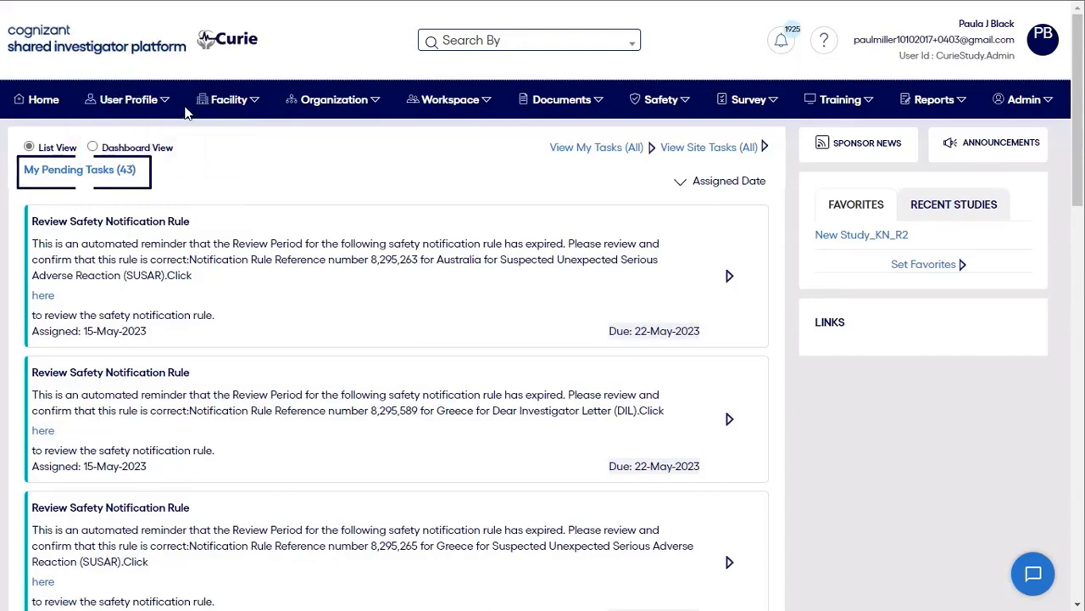
# Step: Review the full My Pending Tasks list and recent notifications, then bring up the help resources
pyautogui.click(111, 181)
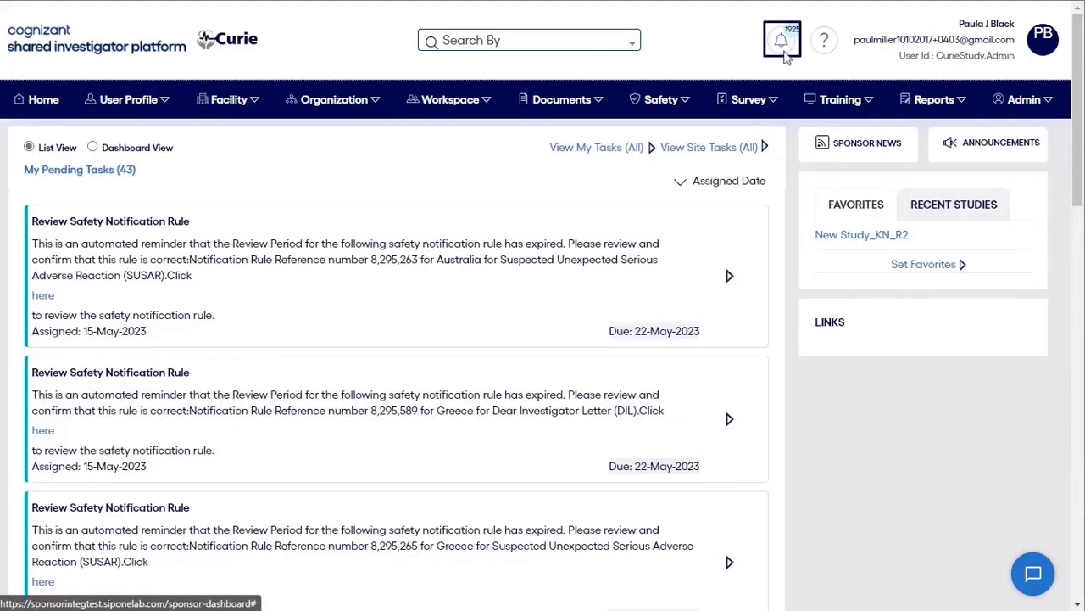
pyautogui.click(788, 55)
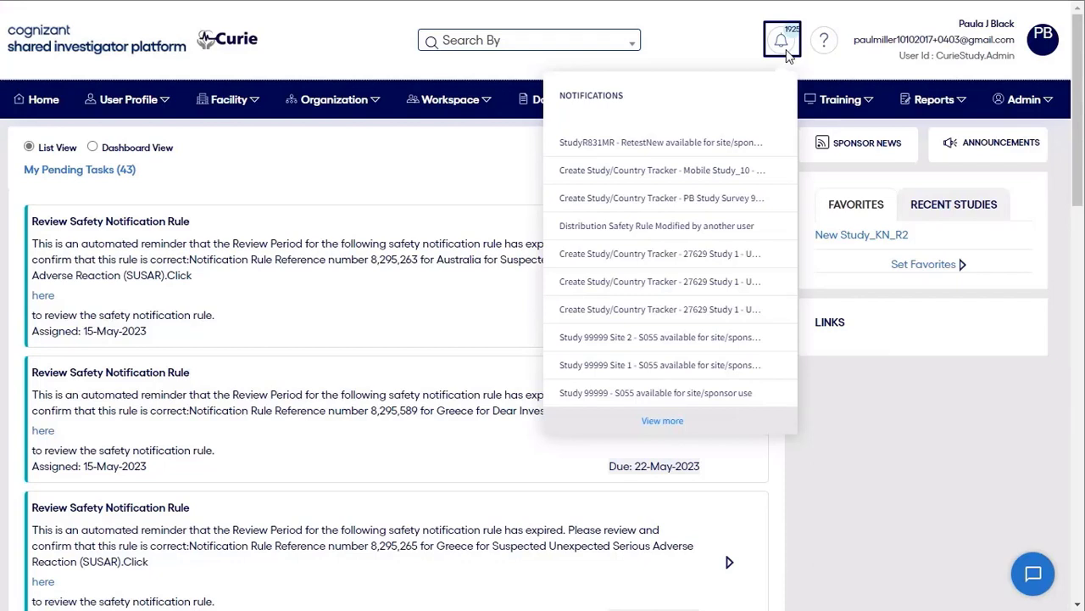
pyautogui.click(788, 54)
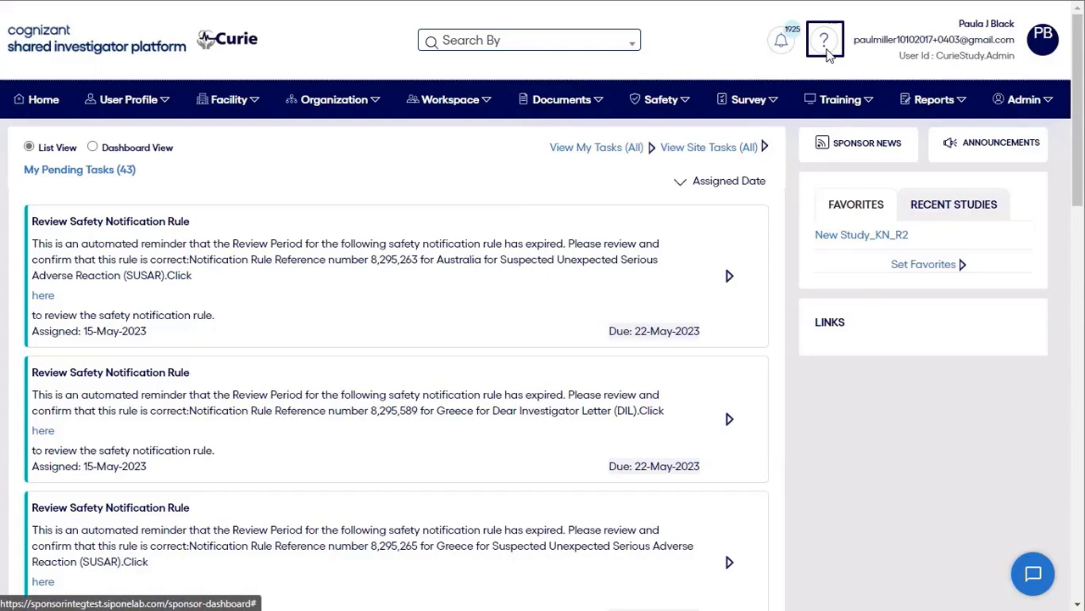
pyautogui.click(826, 47)
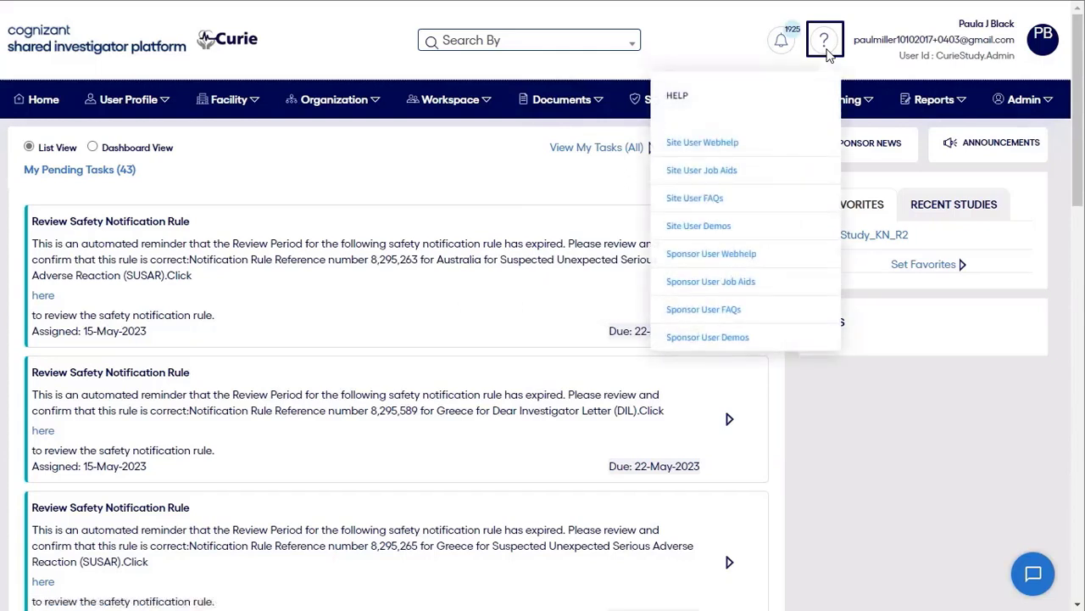